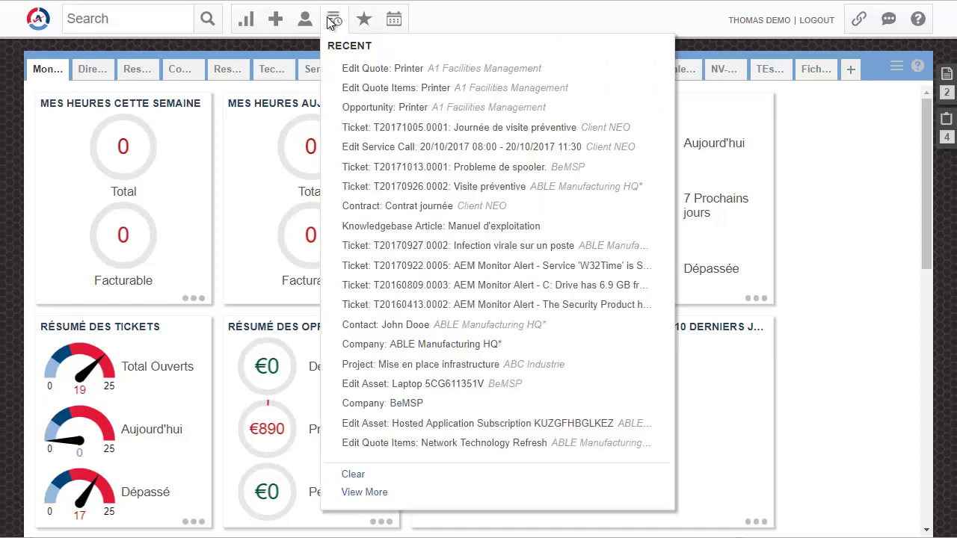
Step: List the tickets whose first response is overdue from the Mes SLA widget and open BeMSP's "Probleme de spooler." ticket
mouse_move(235, 21)
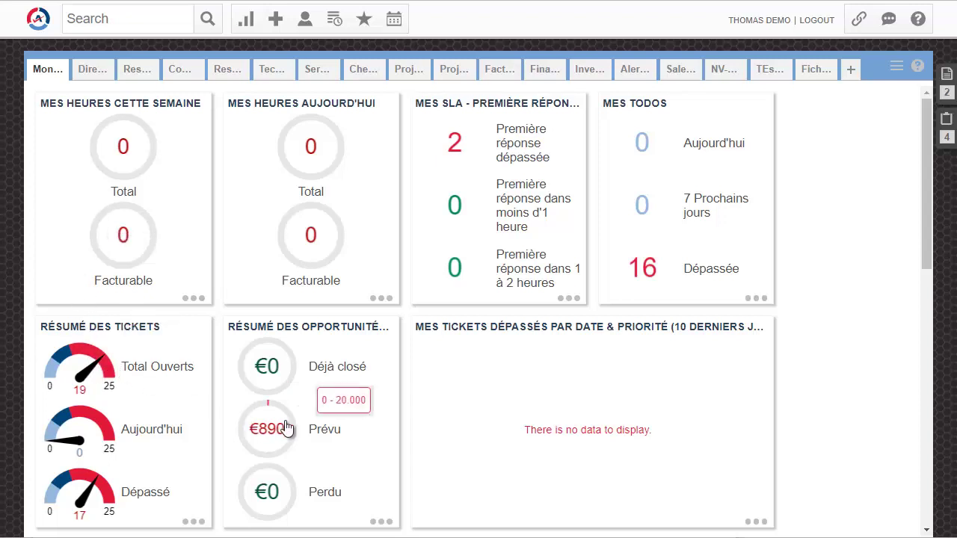
mouse_move(277, 375)
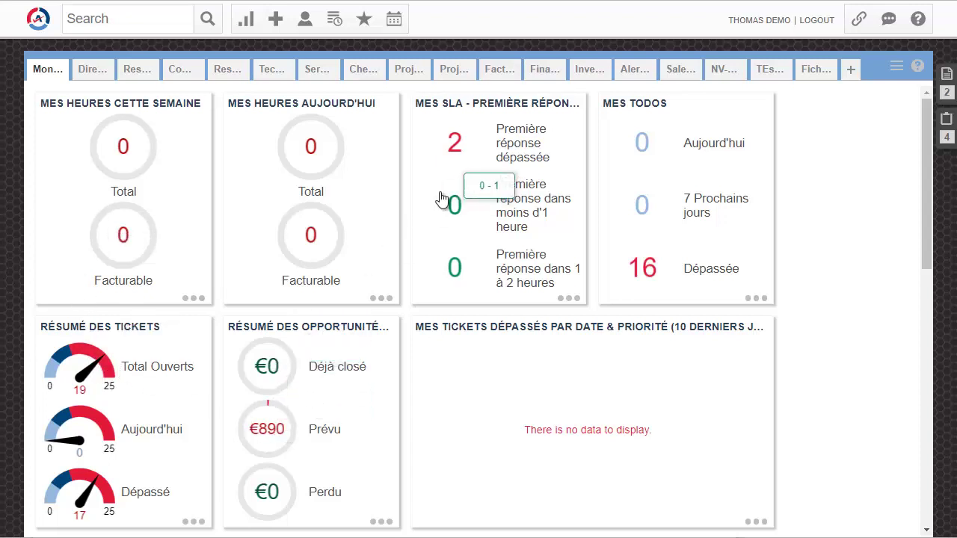
mouse_move(454, 142)
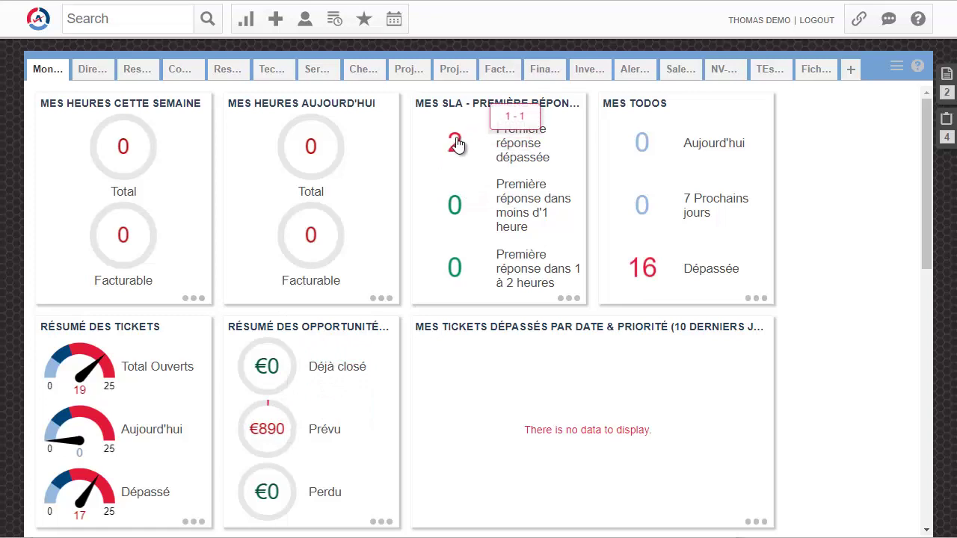
click(455, 143)
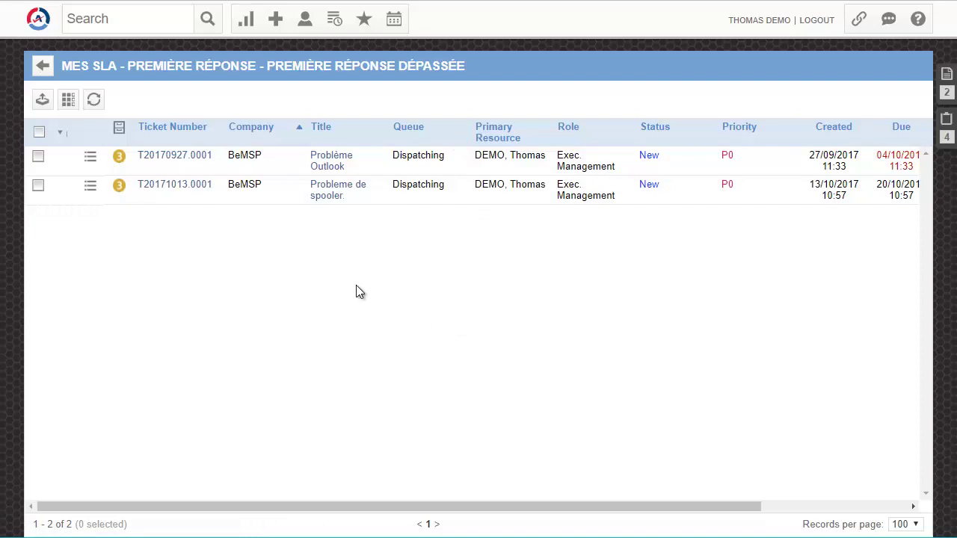
click(177, 193)
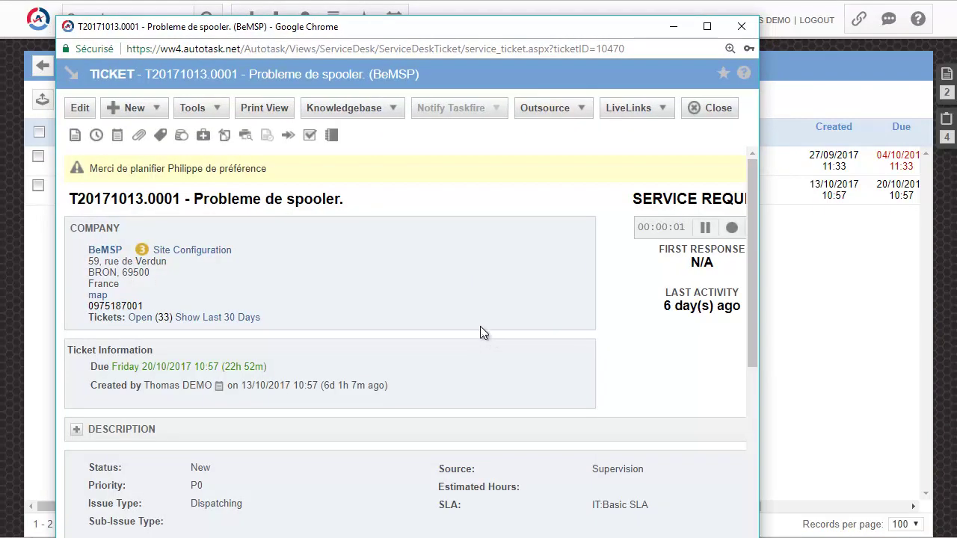
Step: Send the open "Probleme de spooler." ticket to the Ticket Work List, check that list and collapse it
click(74, 76)
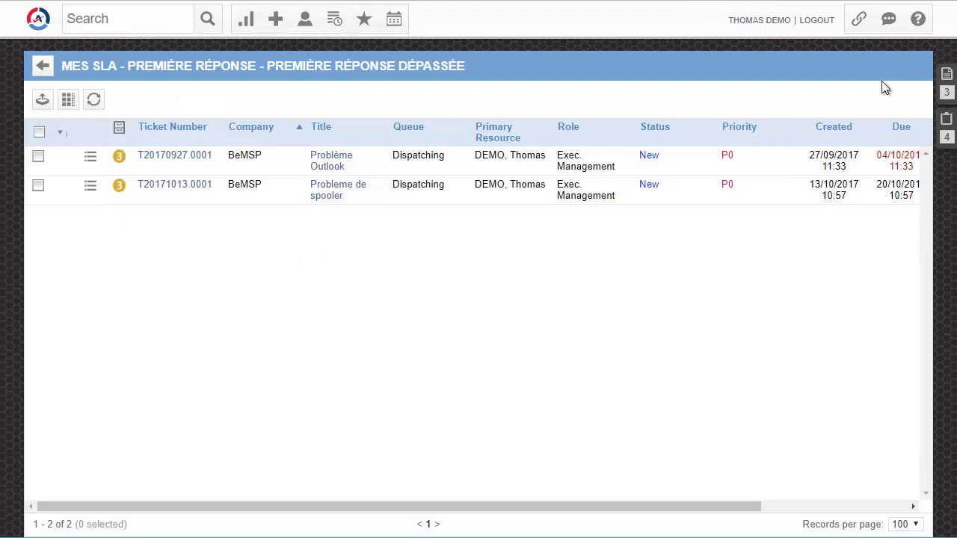
click(946, 77)
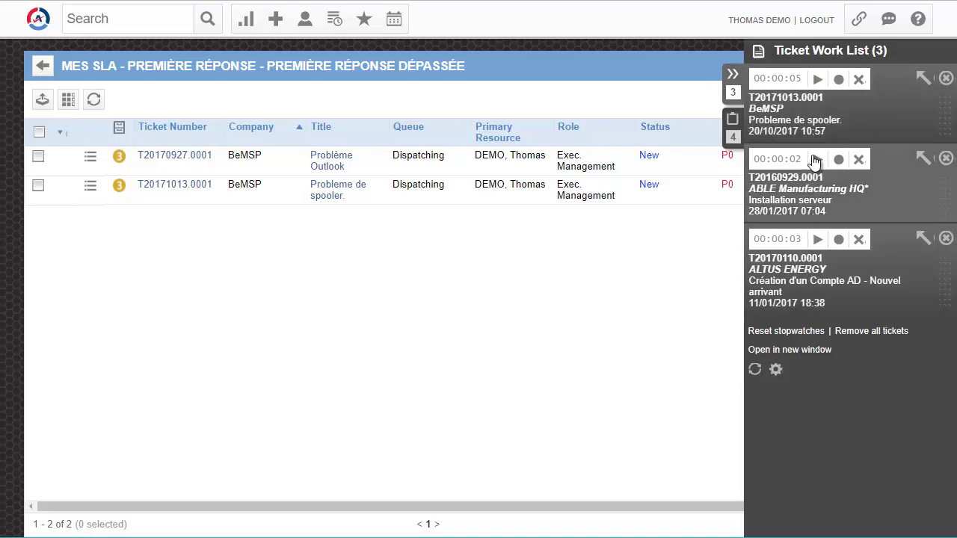
click(732, 78)
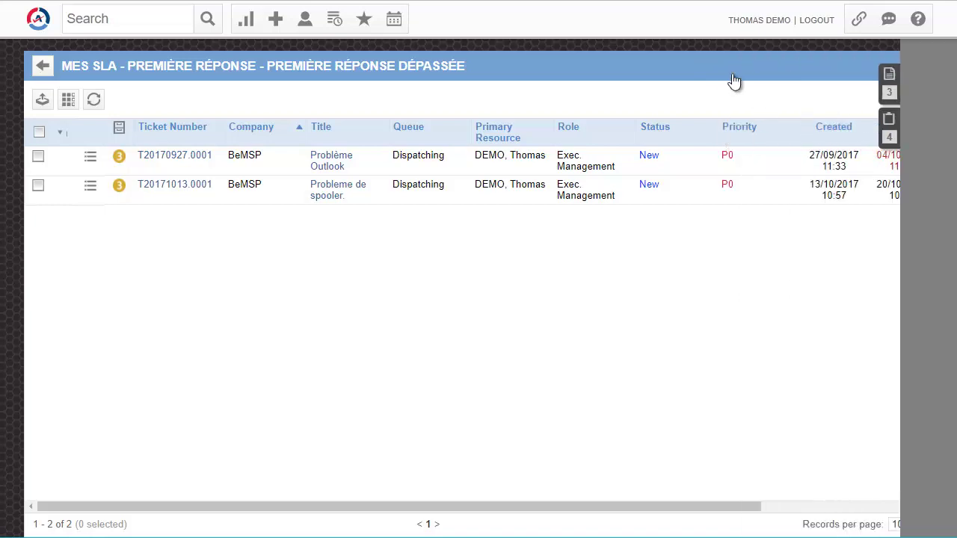
Step: Return to the dashboards and examine the technician dashboard, including the unassigned open tickets by queue
click(246, 19)
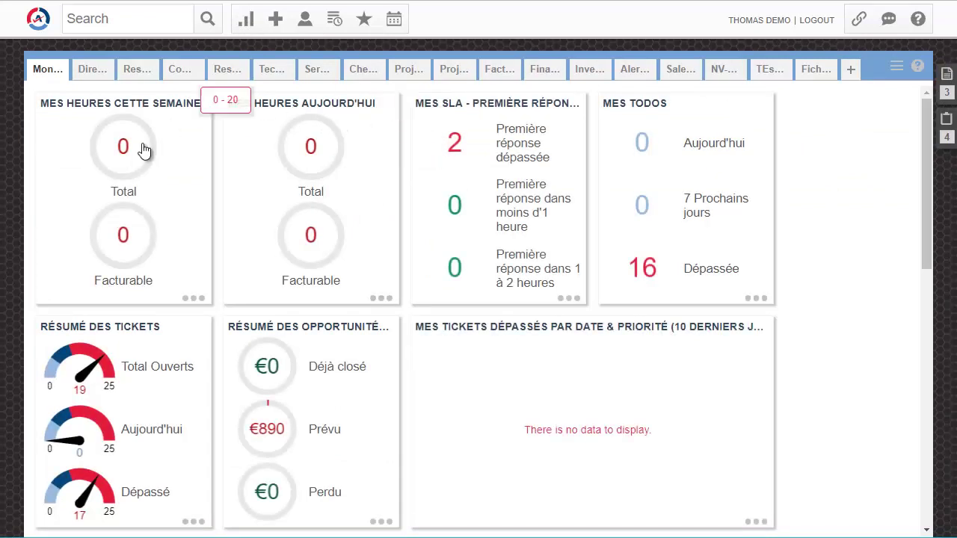
click(271, 69)
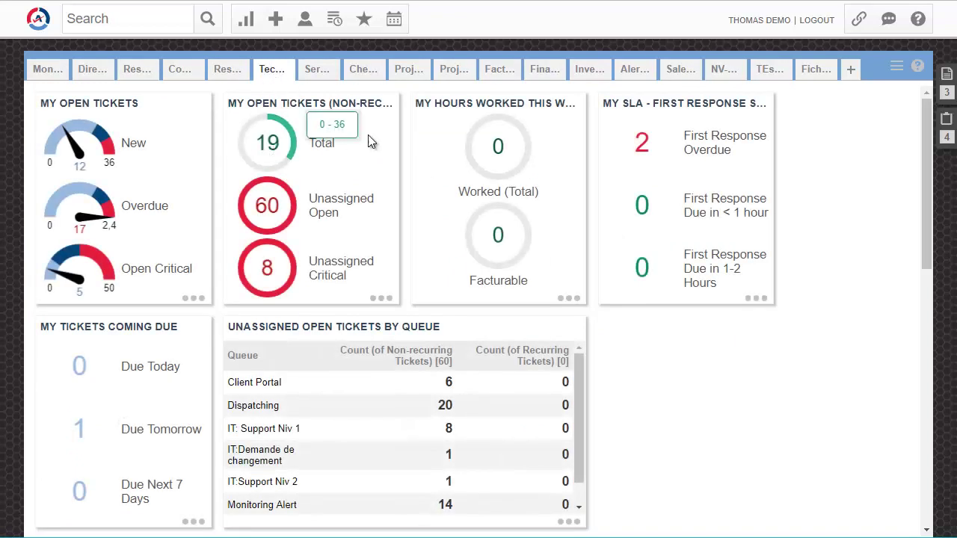
click(755, 298)
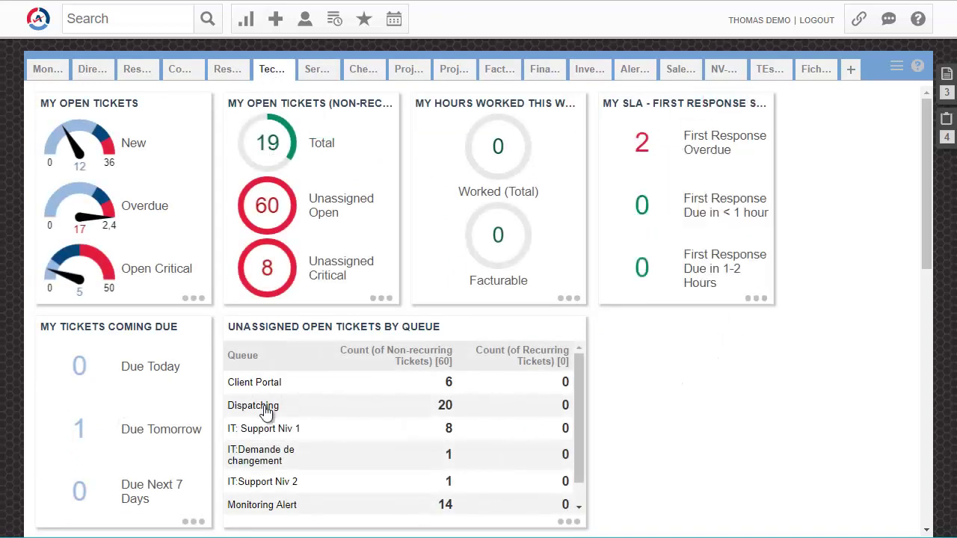
scroll(269, 418, down, 5)
scroll(699, 343, up, 2)
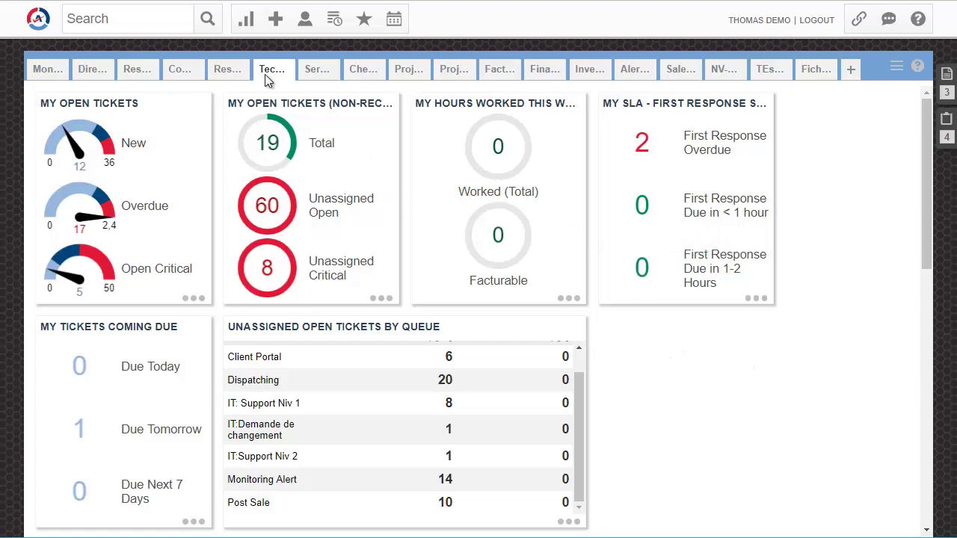
Step: Create a new ticket with the form template "002 - IT: Problème serveur" and leave it without saving
mouse_move(274, 30)
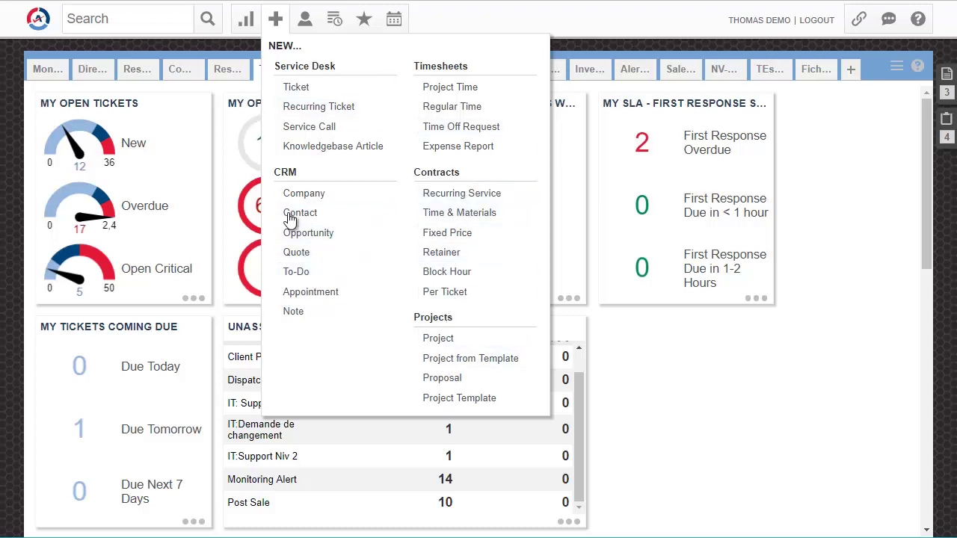
click(296, 88)
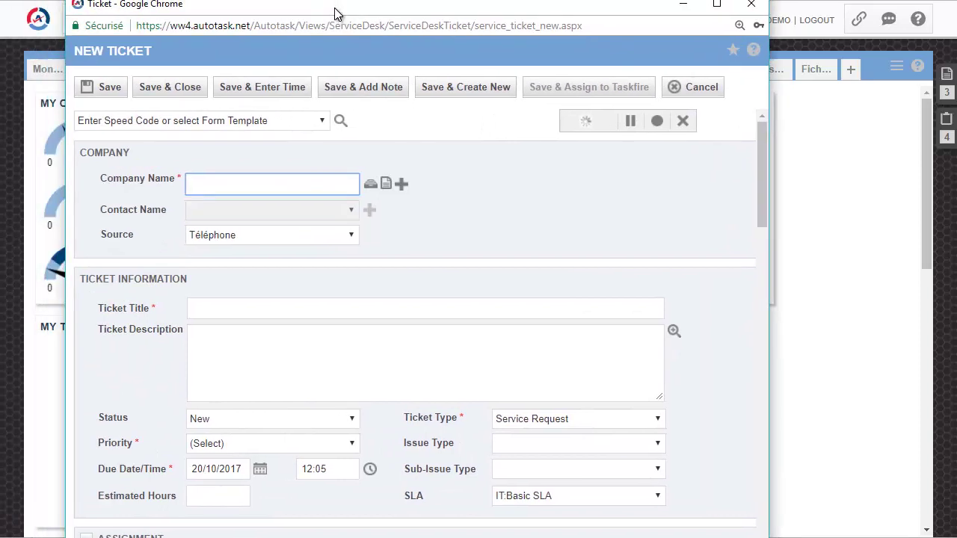
click(306, 122)
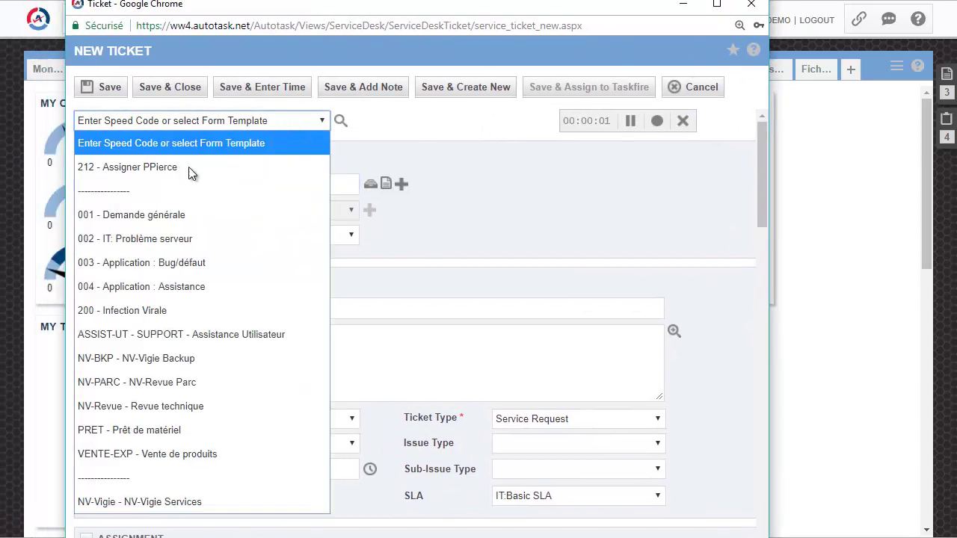
click(274, 237)
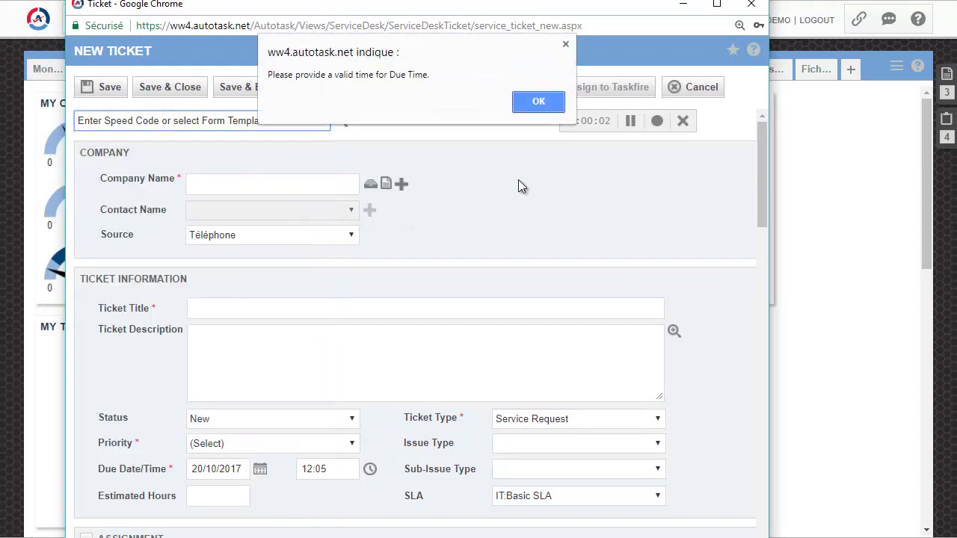
click(533, 111)
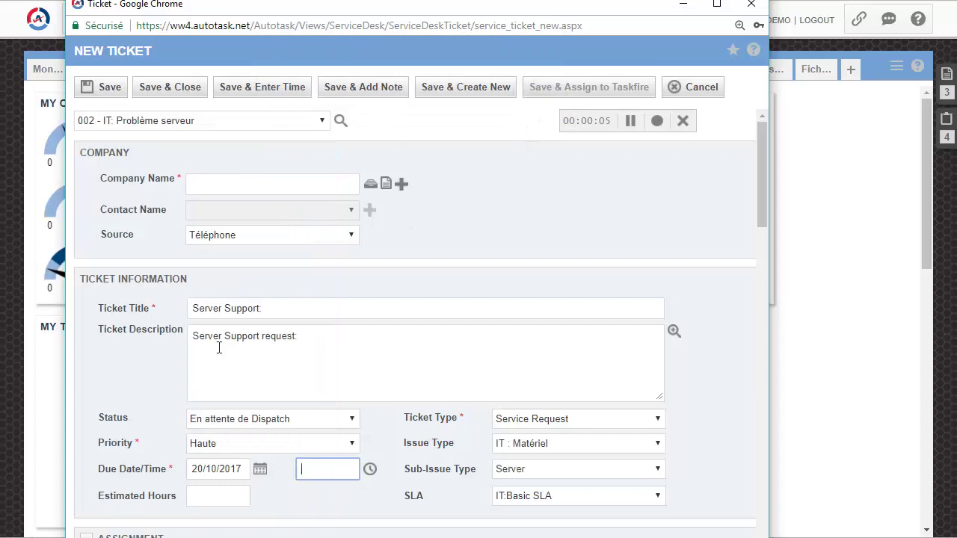
click(750, 7)
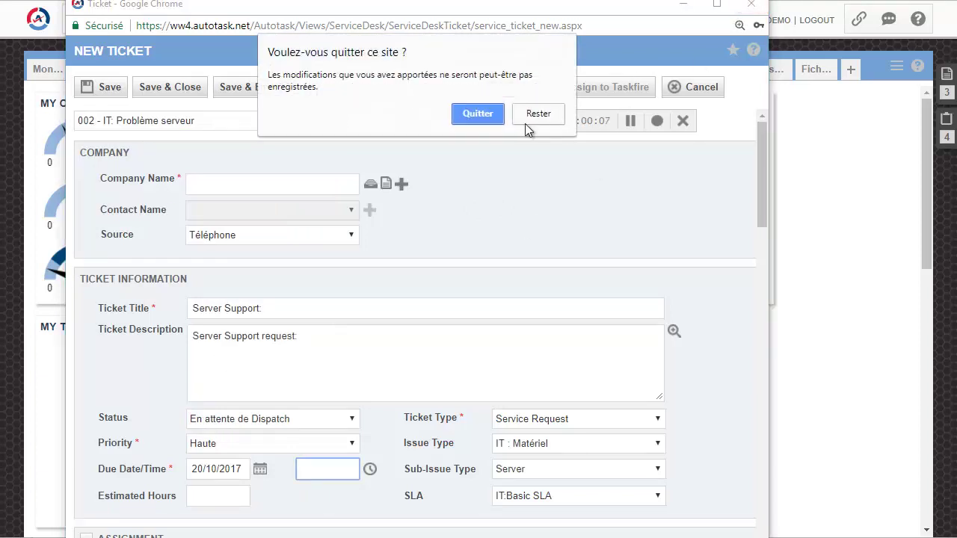
click(458, 111)
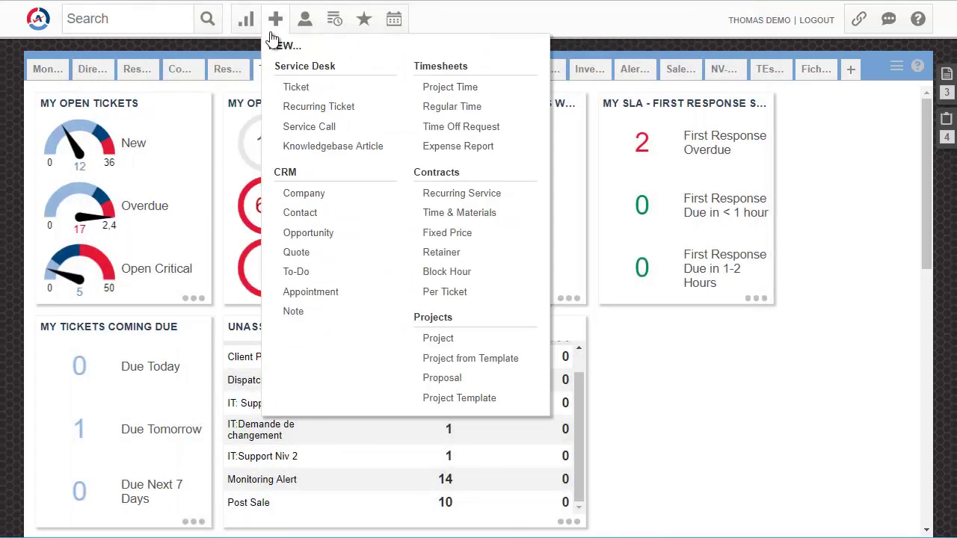
Step: List all active contacts in My Contacts and open Client NEO's "Comptable Externe" contact record
mouse_move(304, 24)
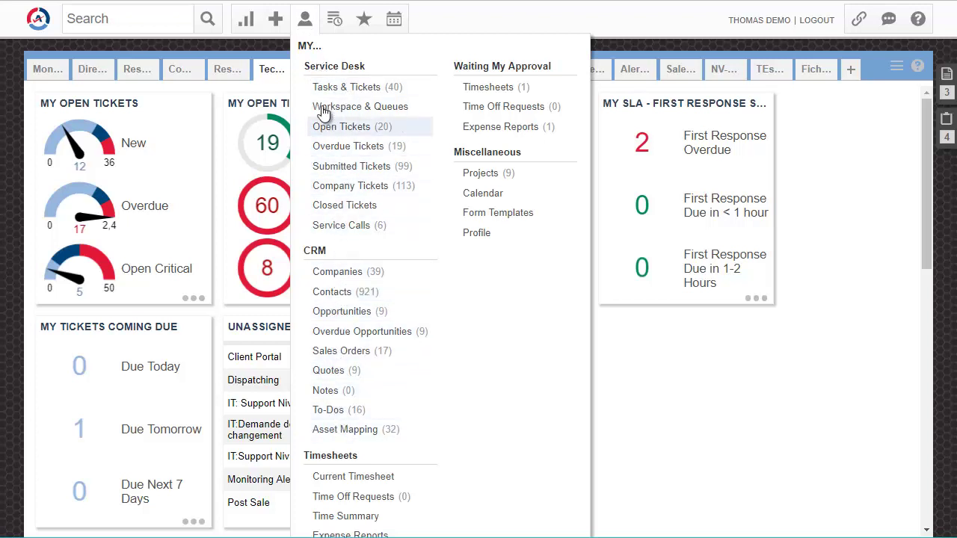
click(335, 293)
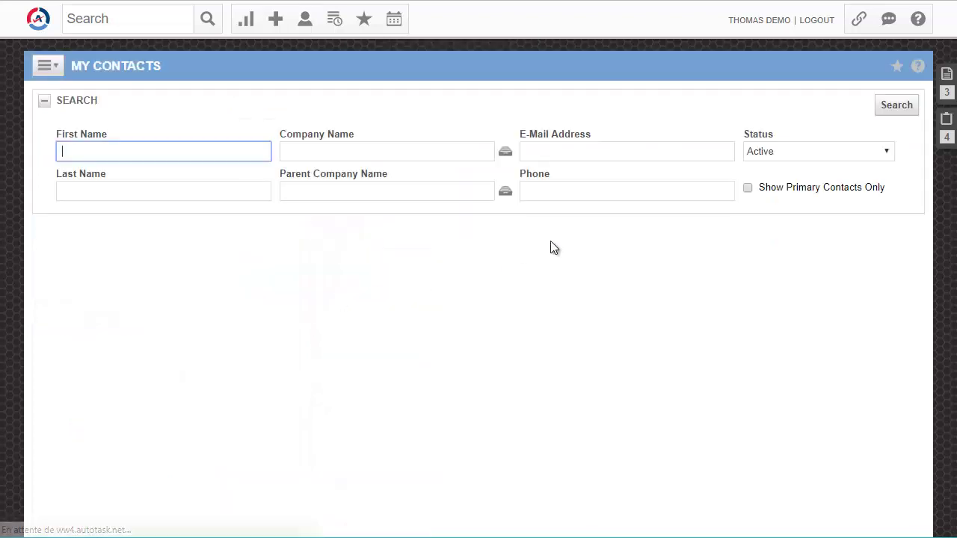
click(909, 112)
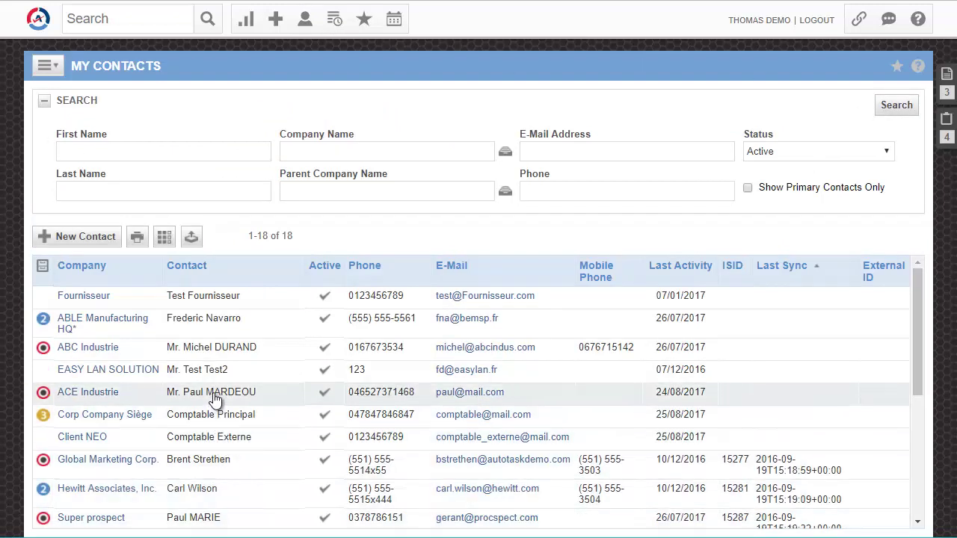
click(214, 437)
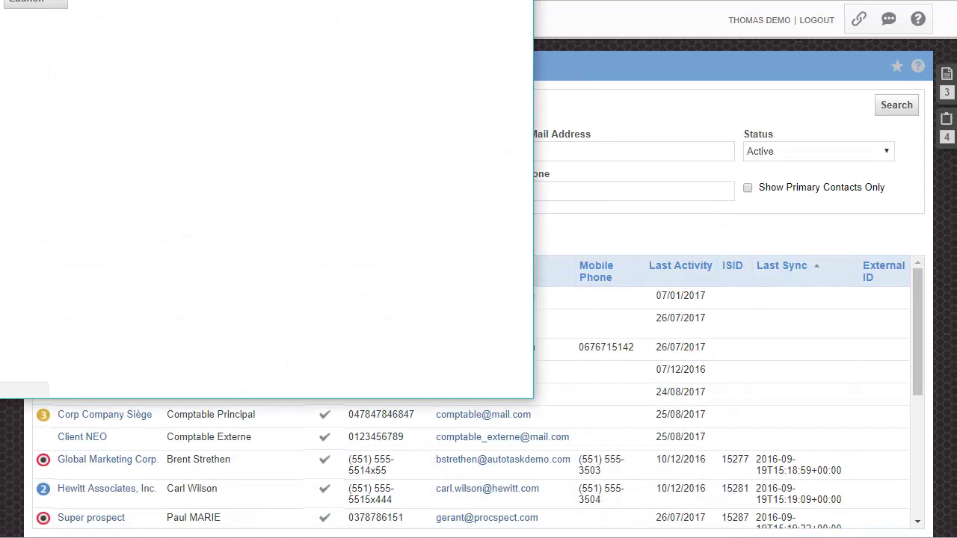
Step: Reposition and widen the contact window, bookmark the "Comptable Externe" contact and close its record
drag(23, 0, 268, 48)
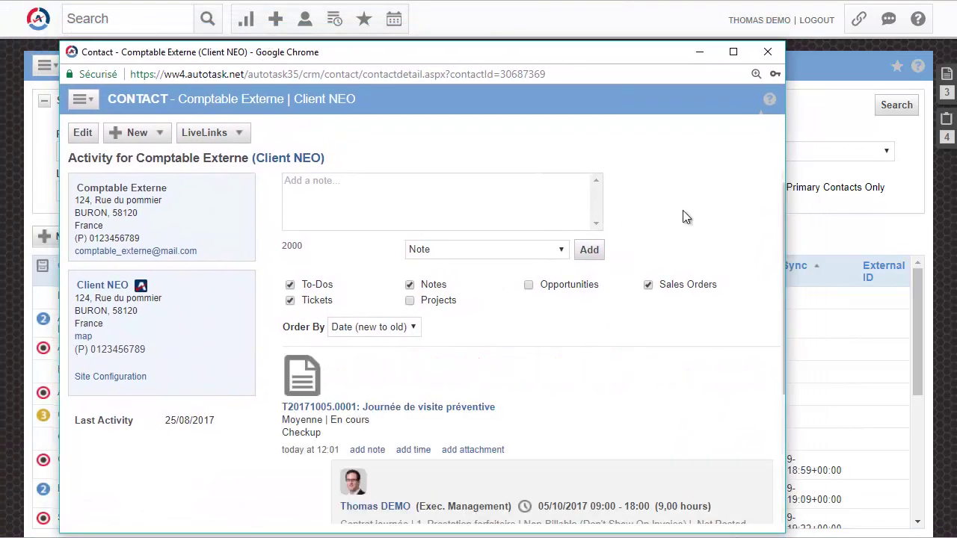
drag(785, 149, 835, 153)
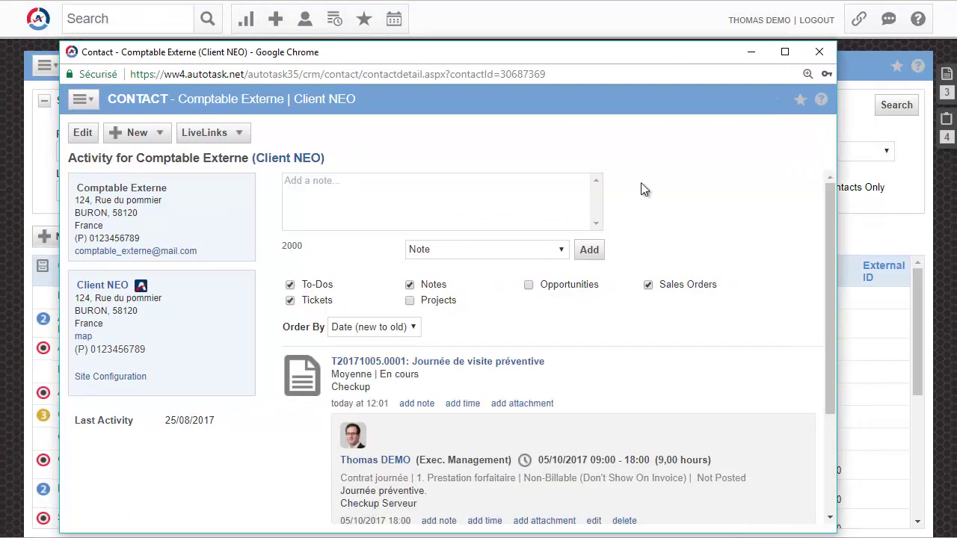
click(799, 101)
click(819, 53)
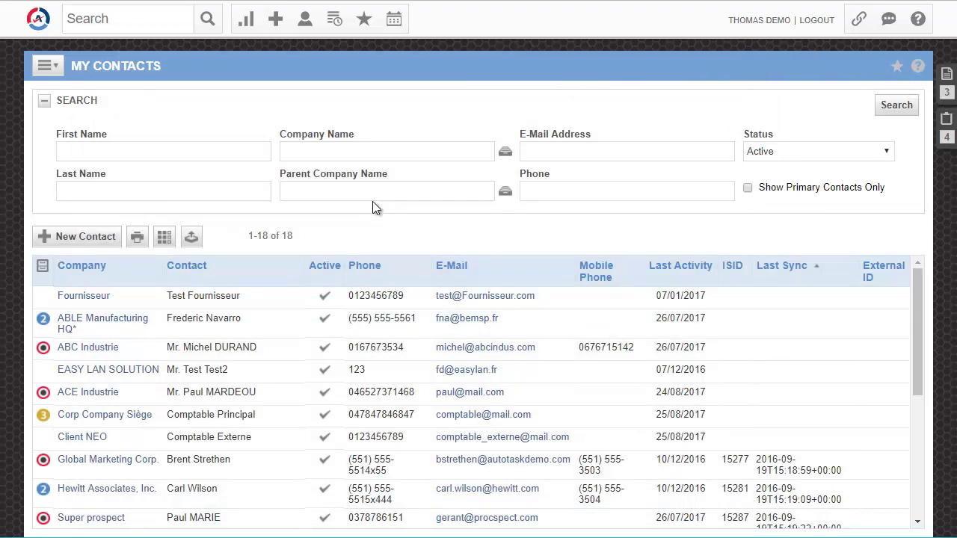
Step: Reopen the "Probleme de spooler." ticket from the recent items history, look at it and close it
click(334, 20)
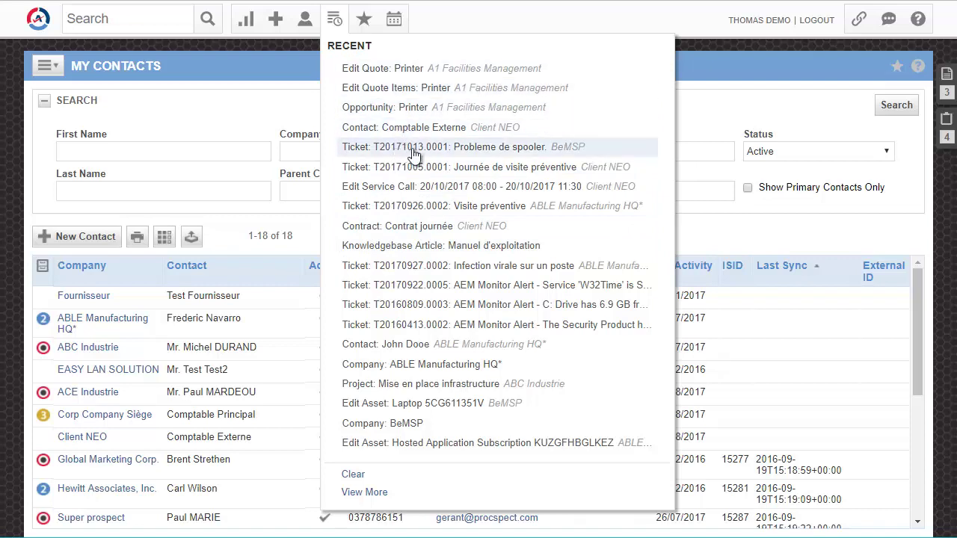
click(412, 148)
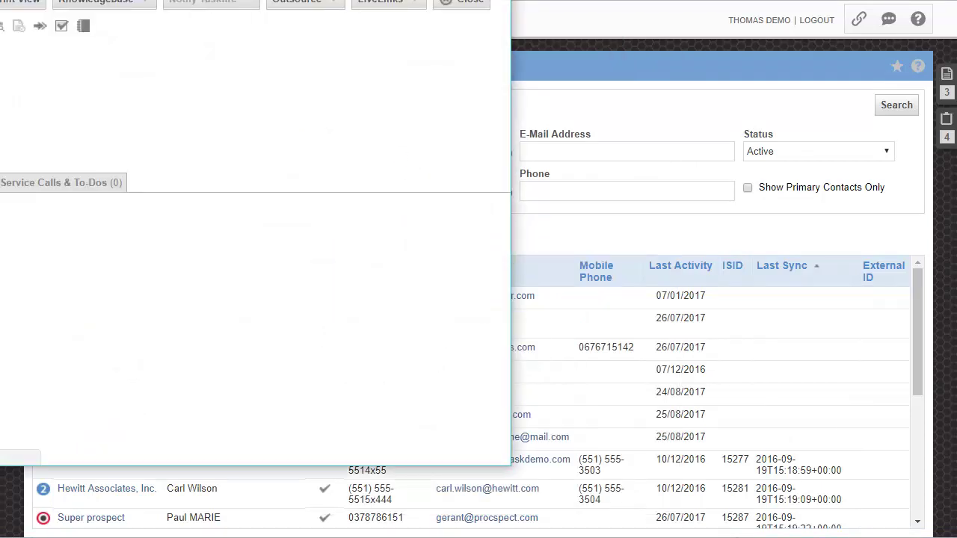
drag(312, 15, 316, 35)
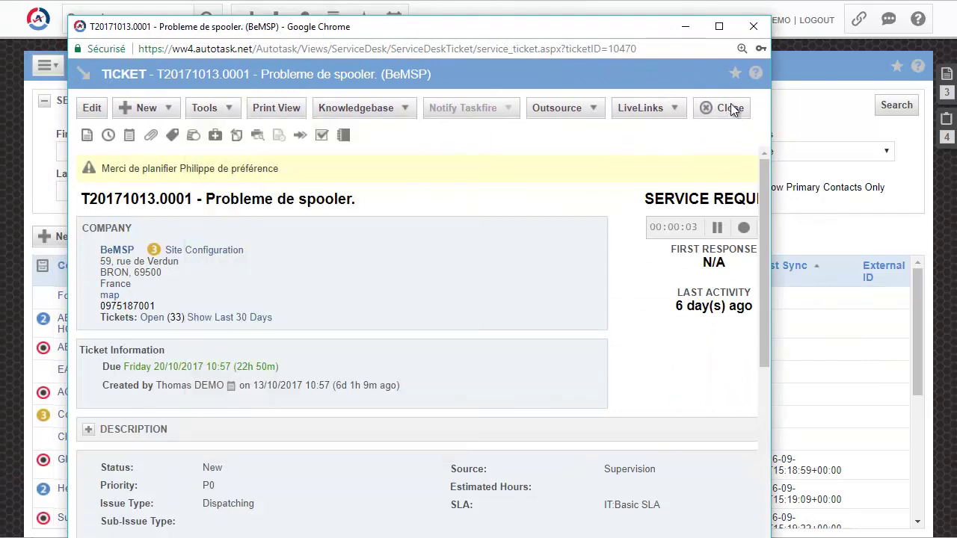
click(731, 108)
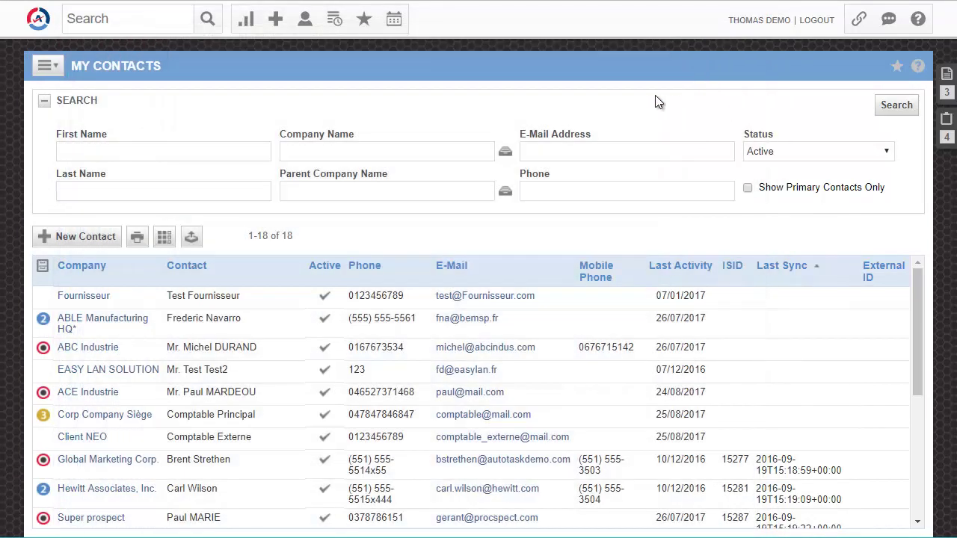
Step: Check the saved bookmarks and try bookmarking the My Contacts page
click(364, 20)
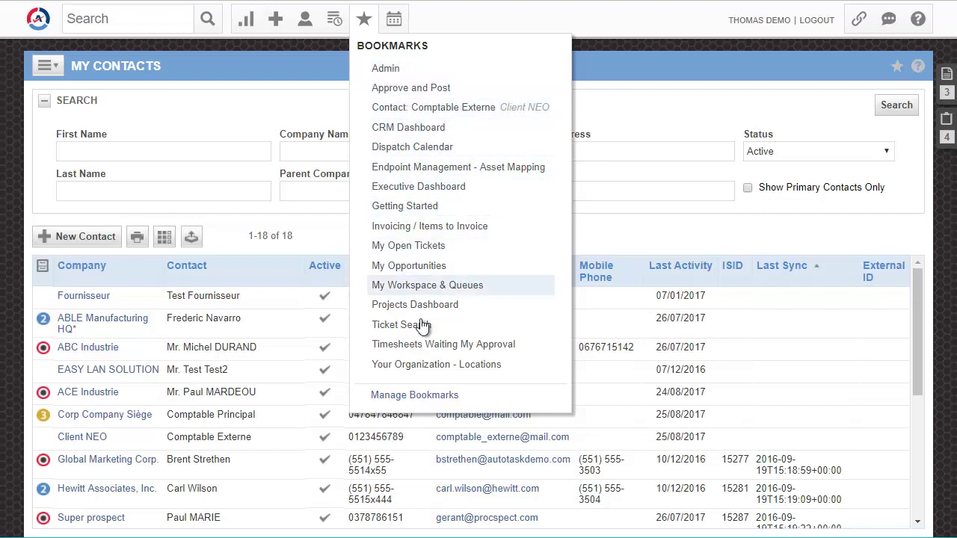
click(897, 67)
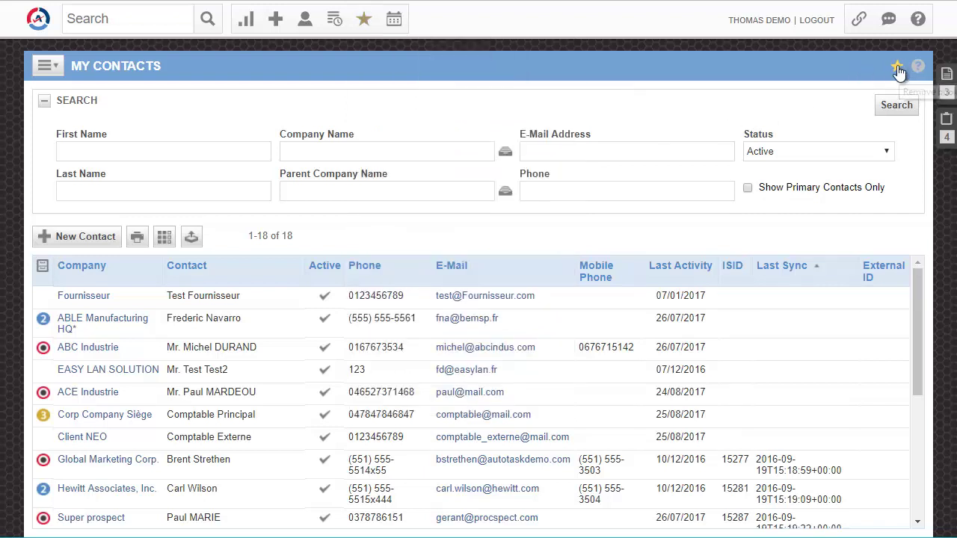
Step: Open the bookmark management list, look through the saved bookmarks and close it
mouse_move(364, 18)
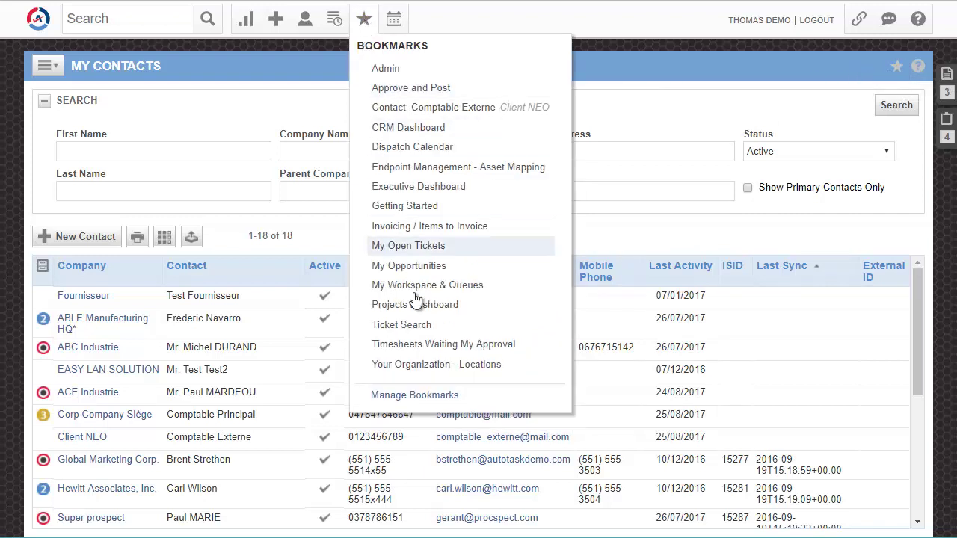
click(403, 397)
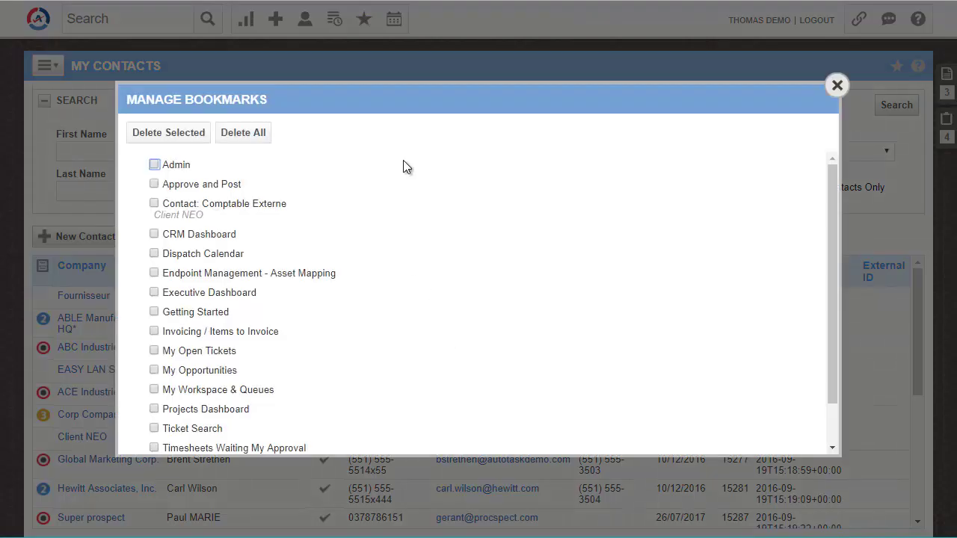
scroll(155, 210, down, 1)
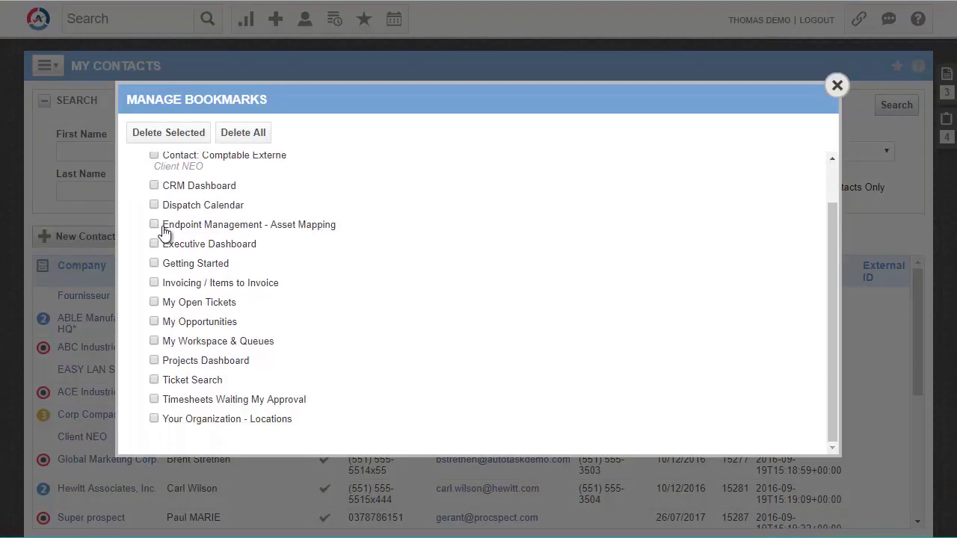
scroll(162, 231, up, 1)
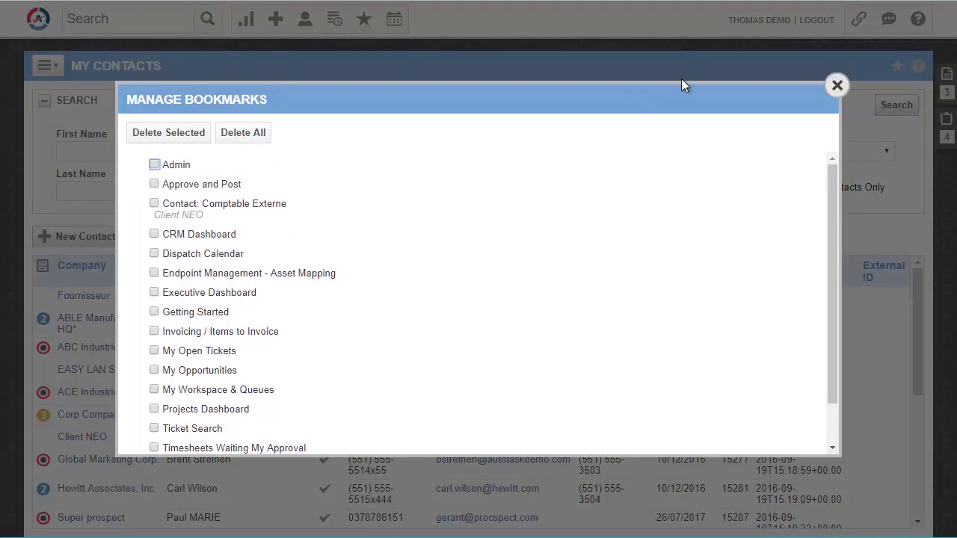
click(836, 86)
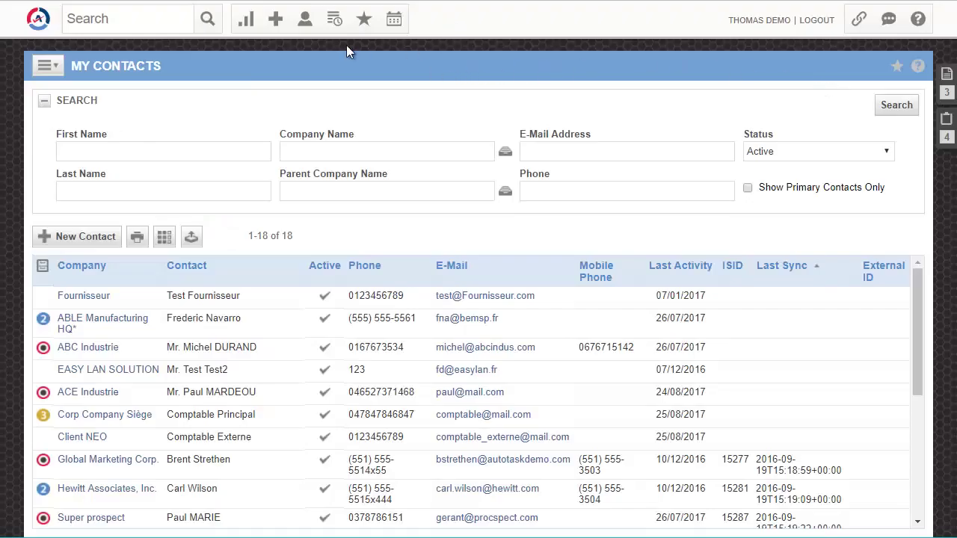
Step: Return to the dashboard and open the personal calendar at 20 October 2017 to see the Client NEO appointment
click(246, 19)
mouse_move(394, 23)
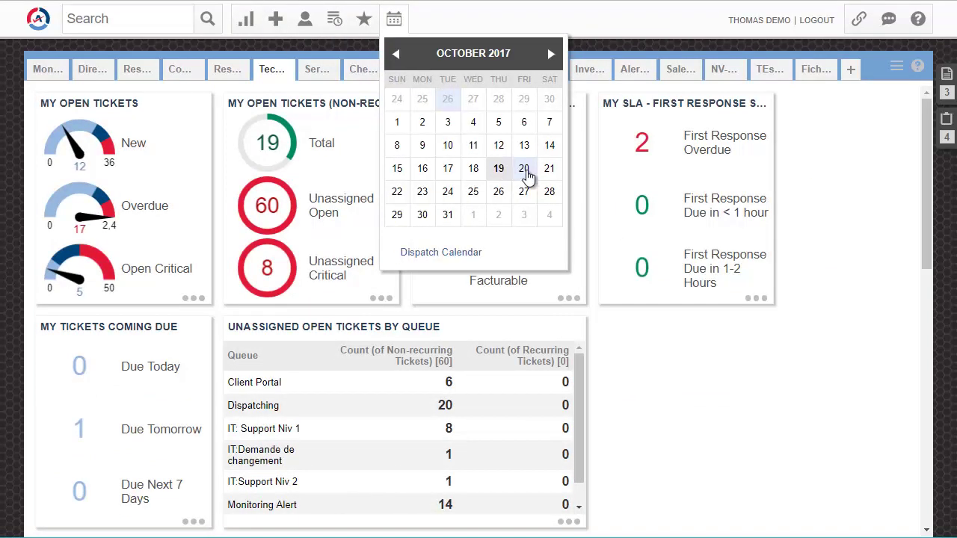
click(525, 169)
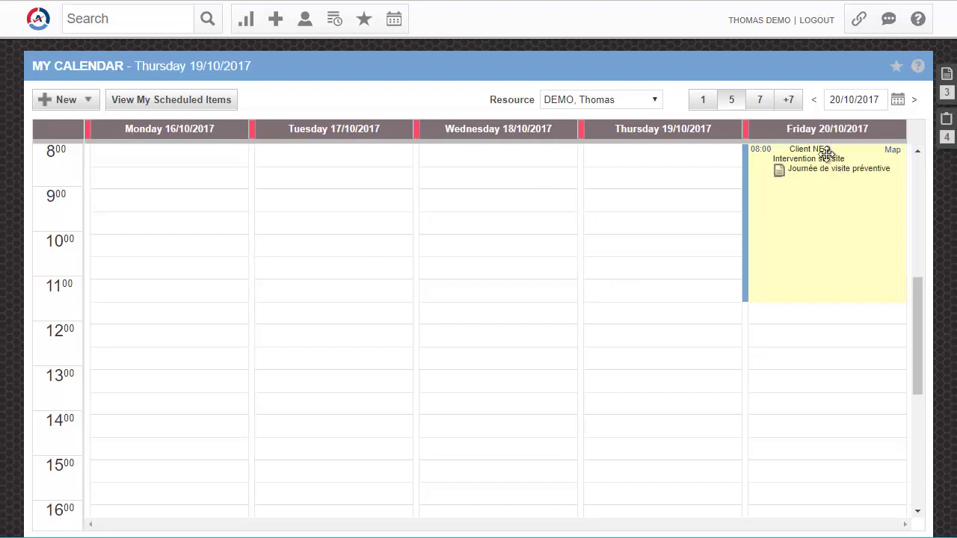
scroll(807, 233, up, 1)
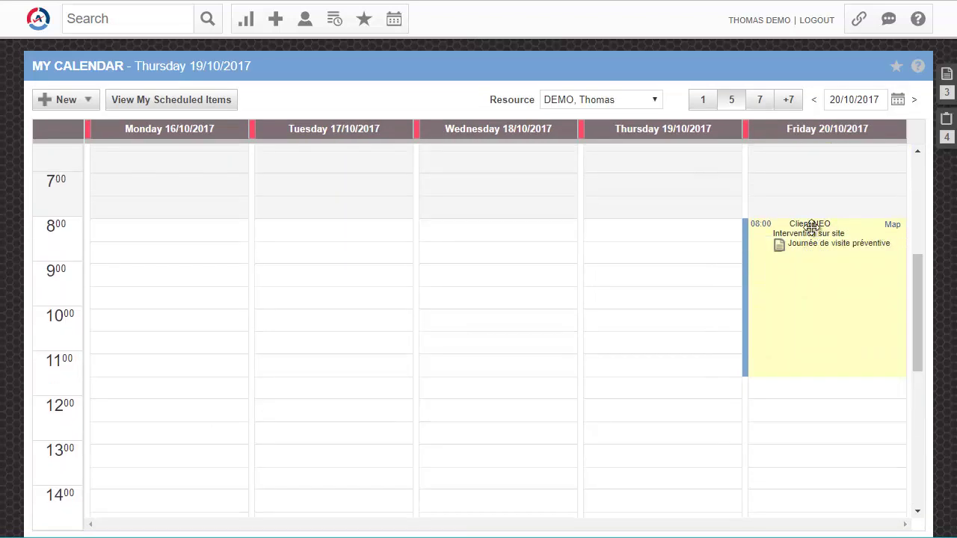
Step: Open the Dispatch Calendar, look at it, close its window and return to the dashboard
click(394, 21)
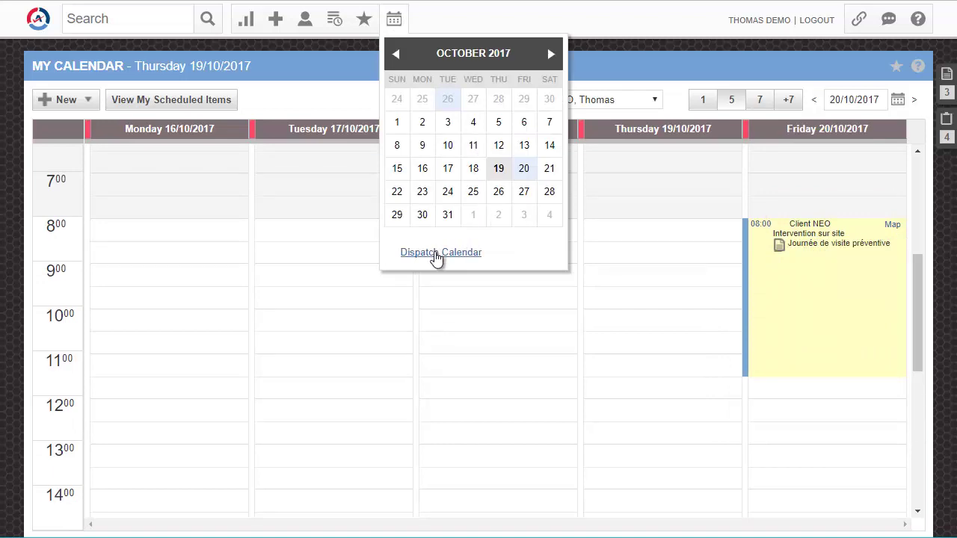
click(437, 254)
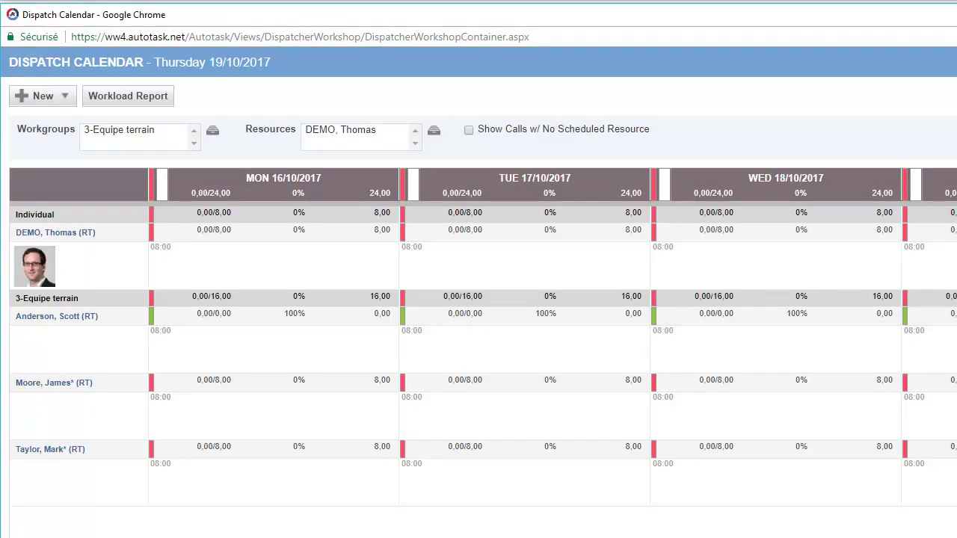
key(ctrl+w)
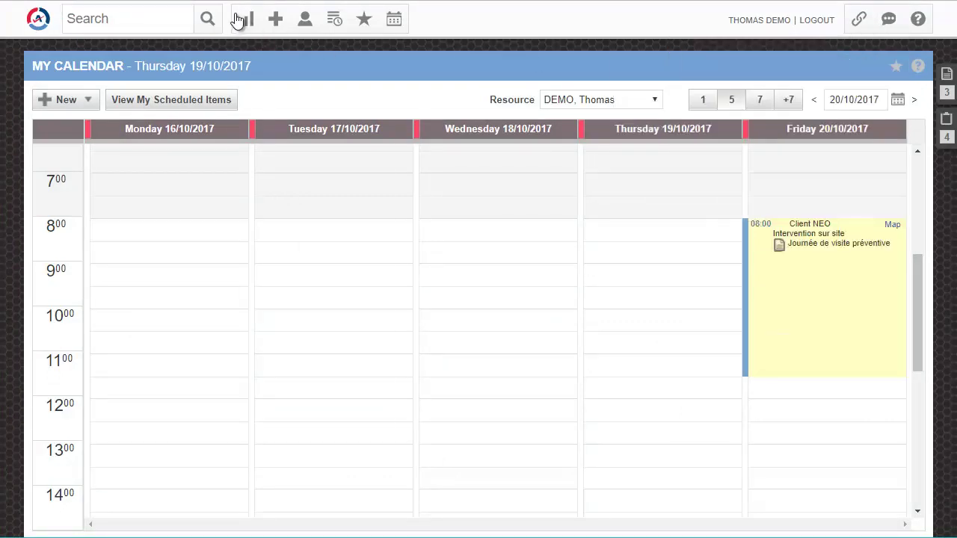
click(243, 20)
Step: Examine the pages offered by each main module, from Home, CRM and Directory through Timesheets, Inventory, Reports and Admin
mouse_move(304, 20)
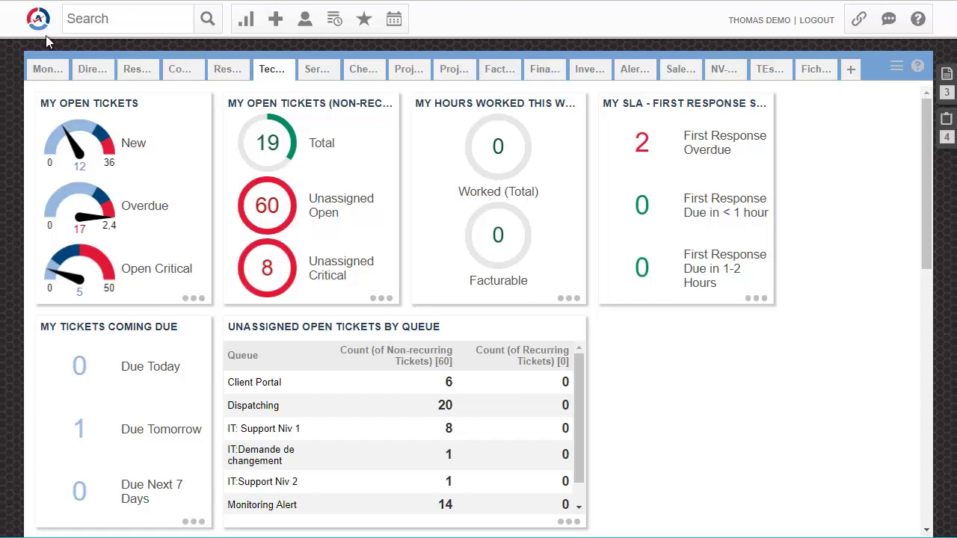
mouse_move(38, 18)
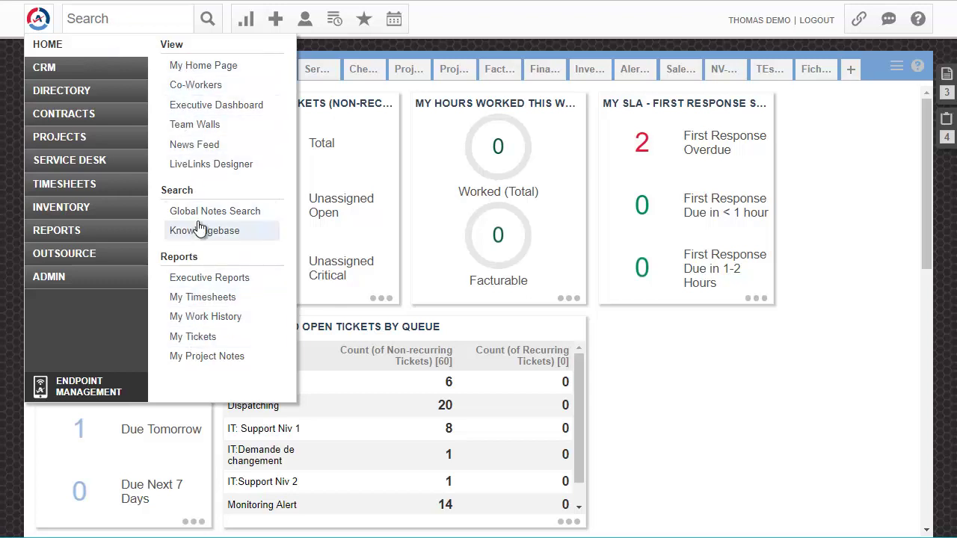
mouse_move(56, 71)
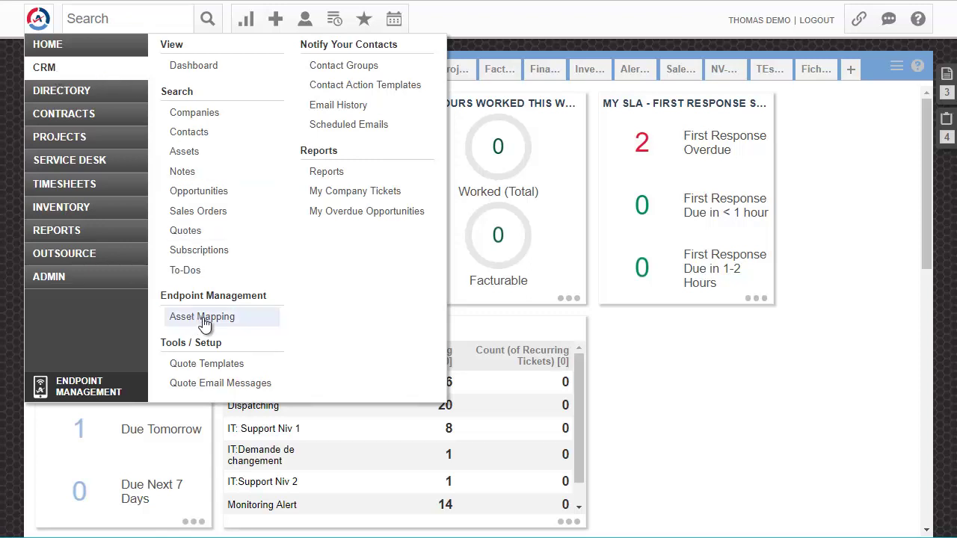
mouse_move(36, 91)
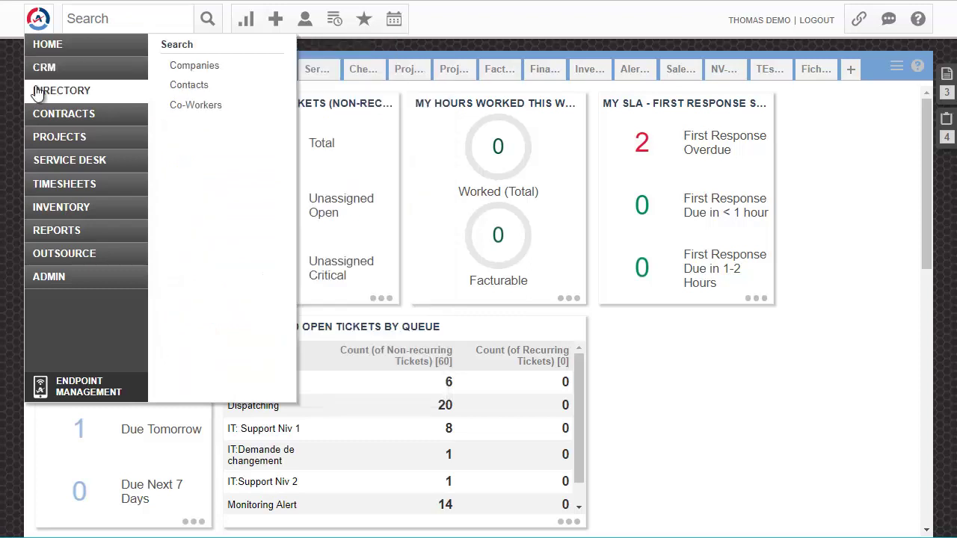
mouse_move(60, 119)
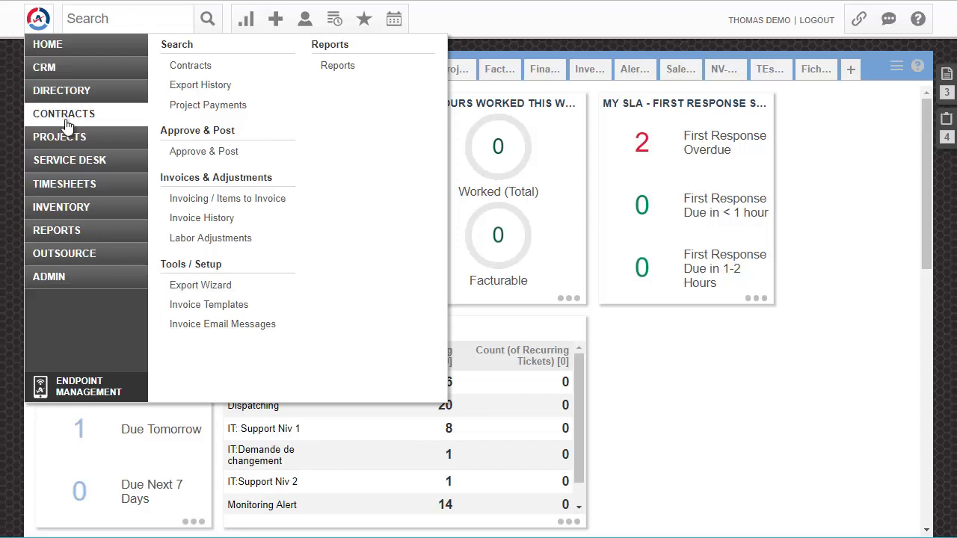
mouse_move(69, 141)
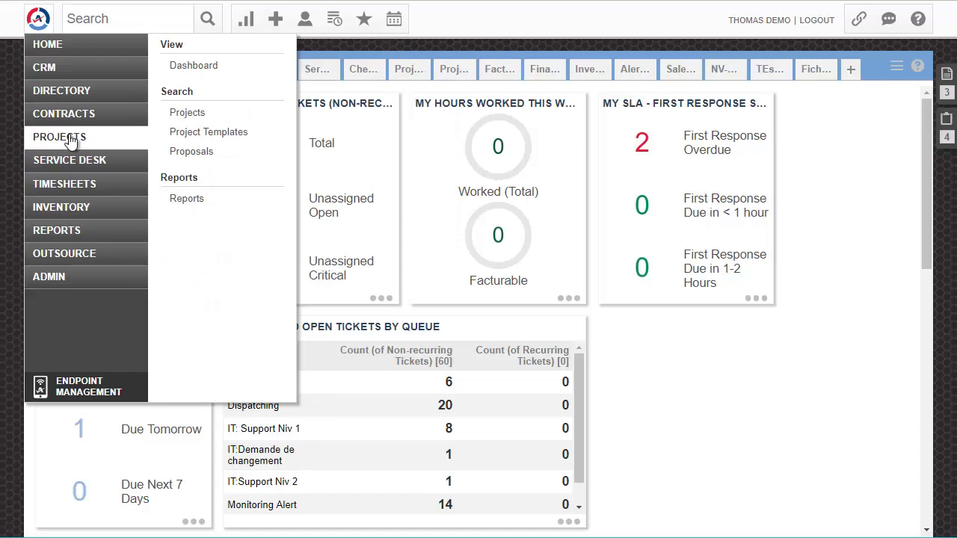
mouse_move(75, 161)
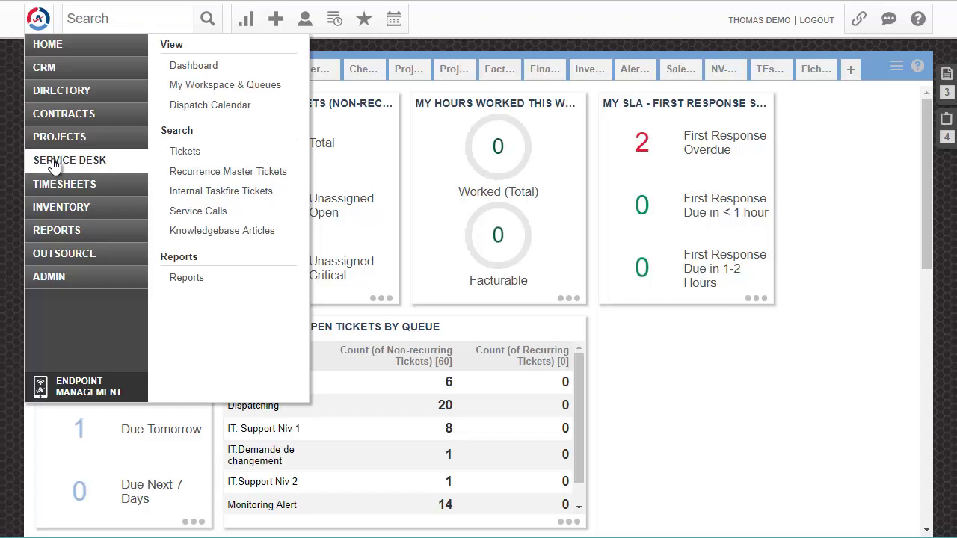
mouse_move(66, 187)
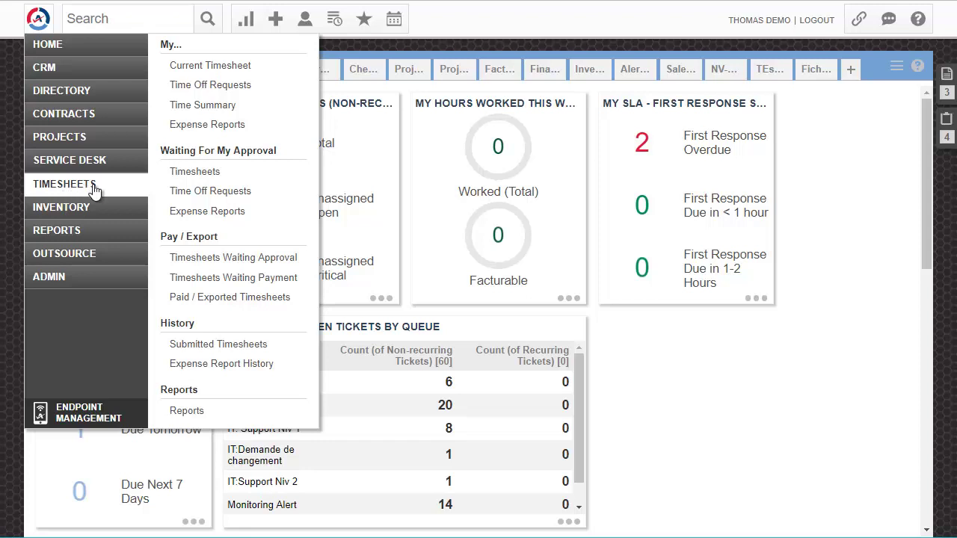
mouse_move(75, 214)
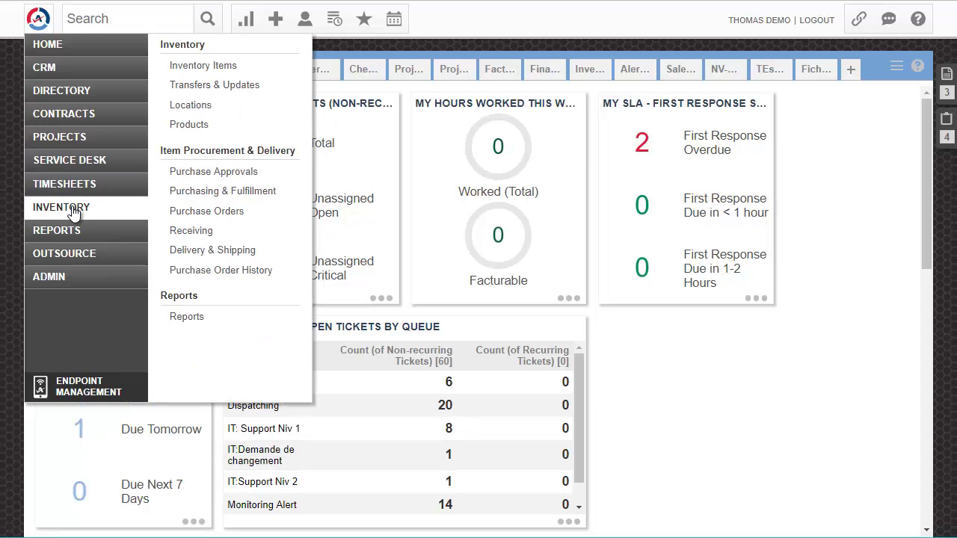
mouse_move(60, 233)
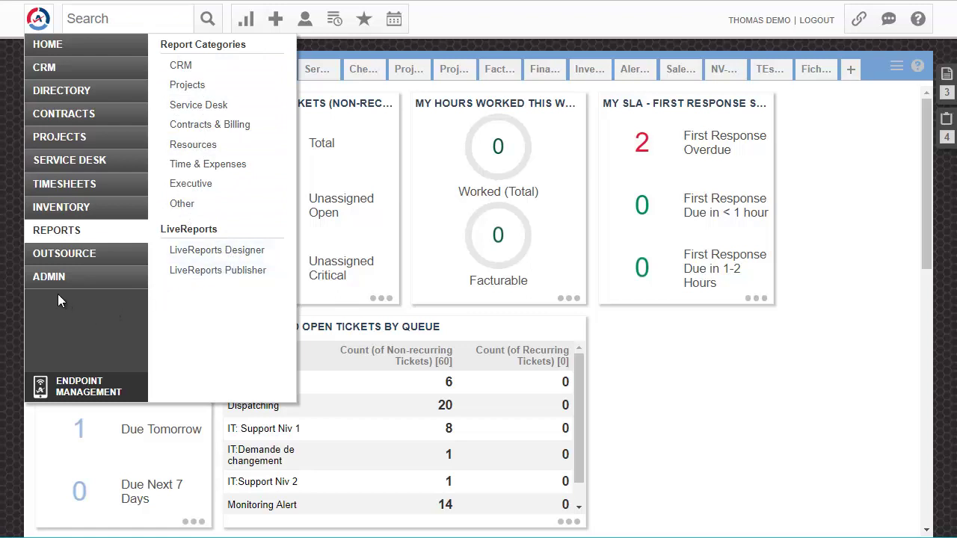
mouse_move(51, 283)
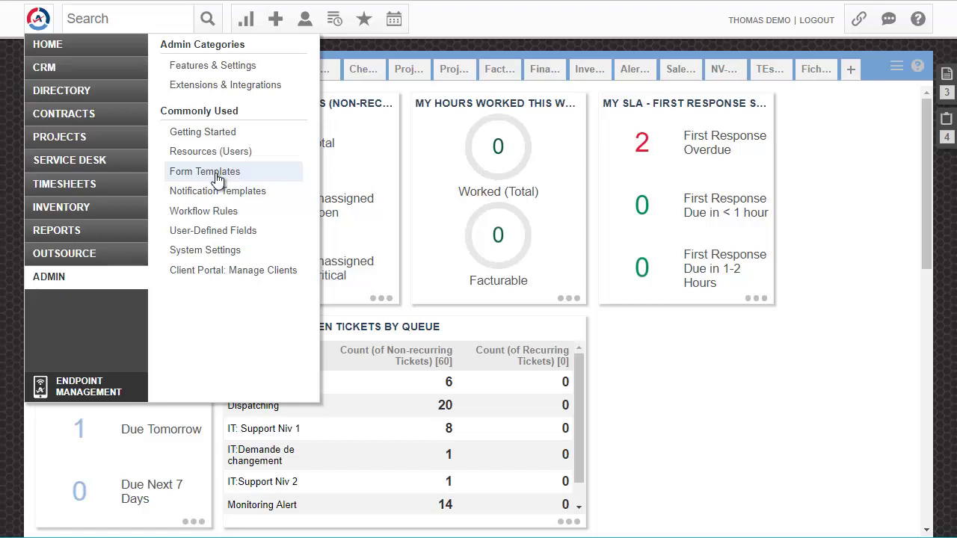
Step: Look over the global search's item types and recent searches, and set the search type to Ticket
click(117, 18)
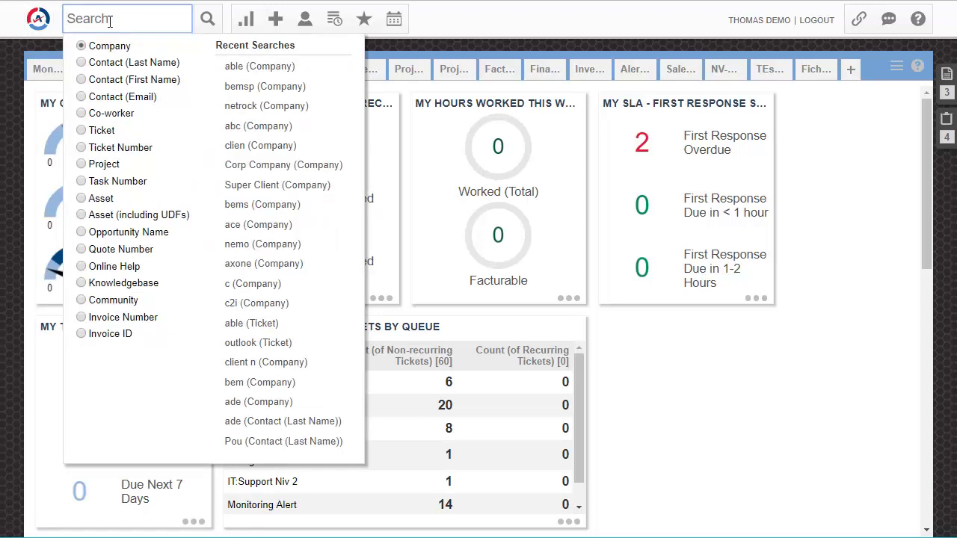
key(Escape)
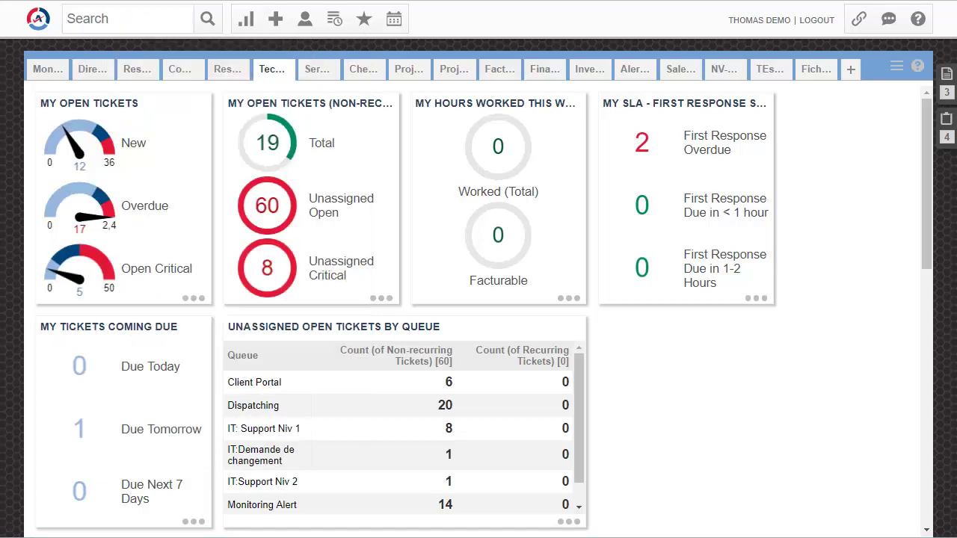
click(111, 18)
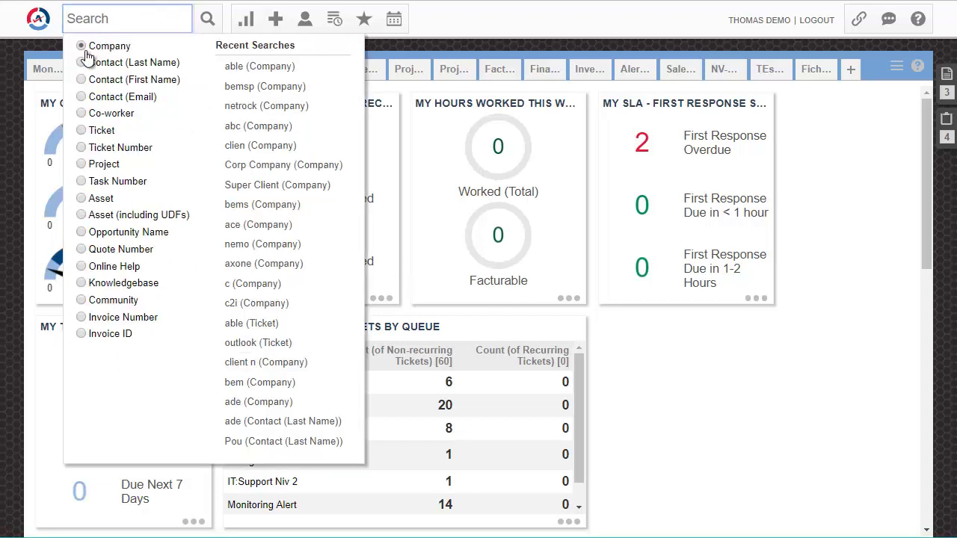
click(81, 131)
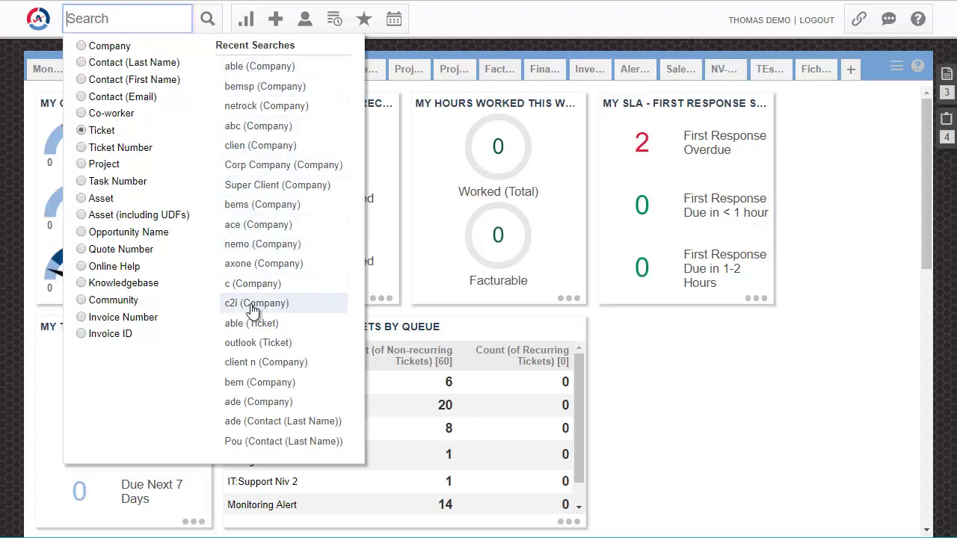
Step: Rerun the recent company search for "able", open the ABLE Manufacturing HQ* record and close it
click(229, 64)
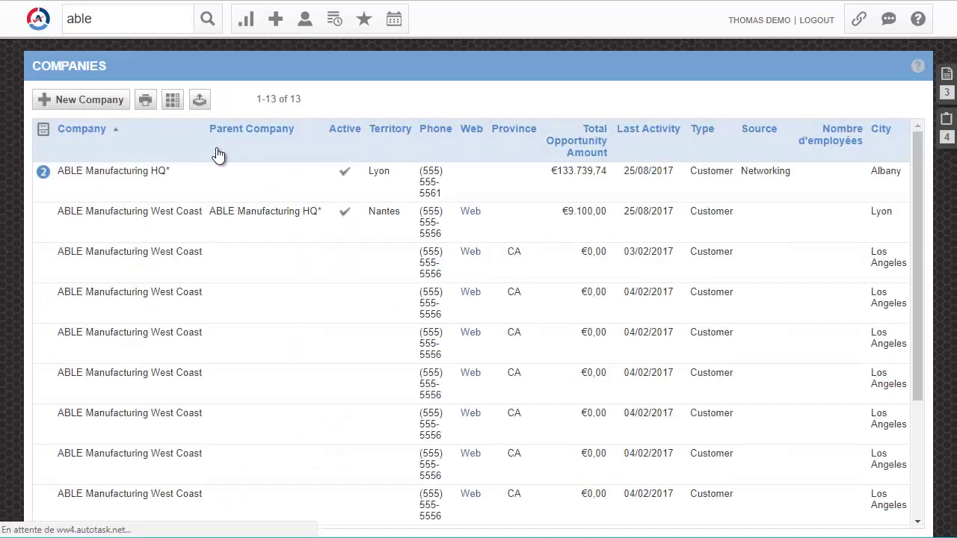
click(139, 179)
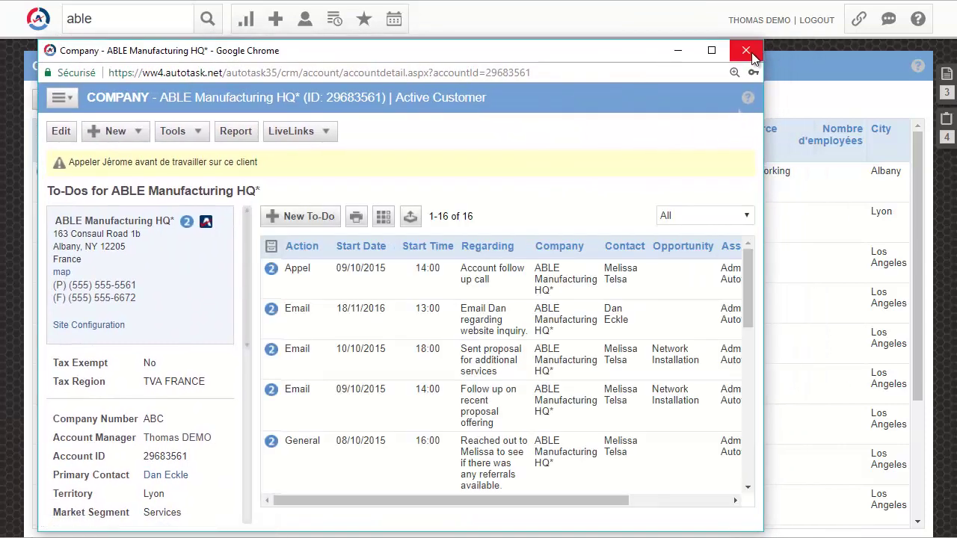
click(746, 51)
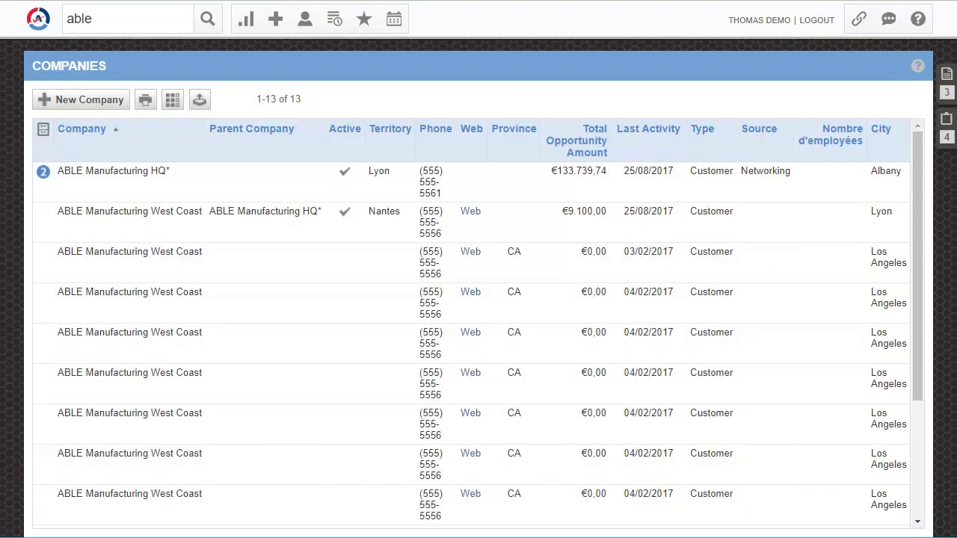
Step: Open the signed-in user's profile, view its contact information and return to its preferences
click(757, 22)
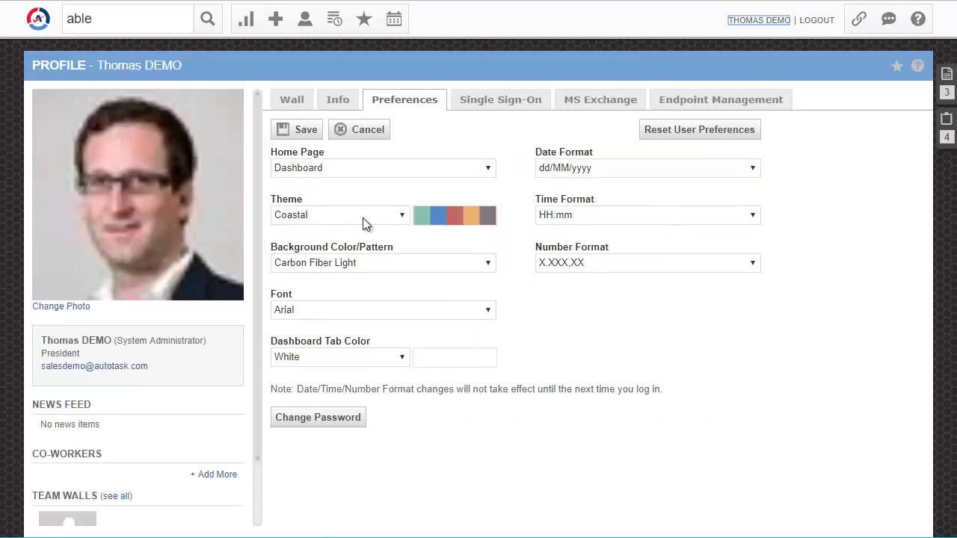
click(336, 101)
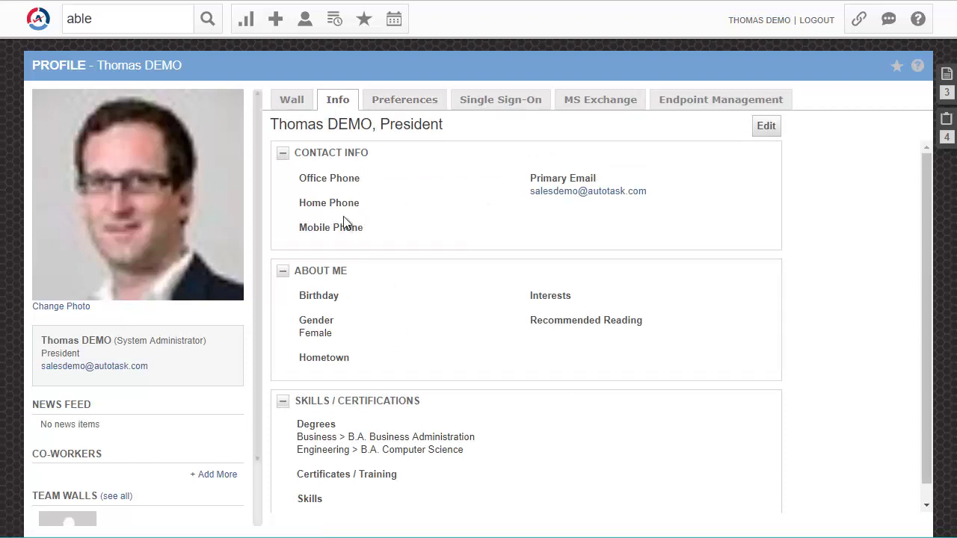
click(402, 105)
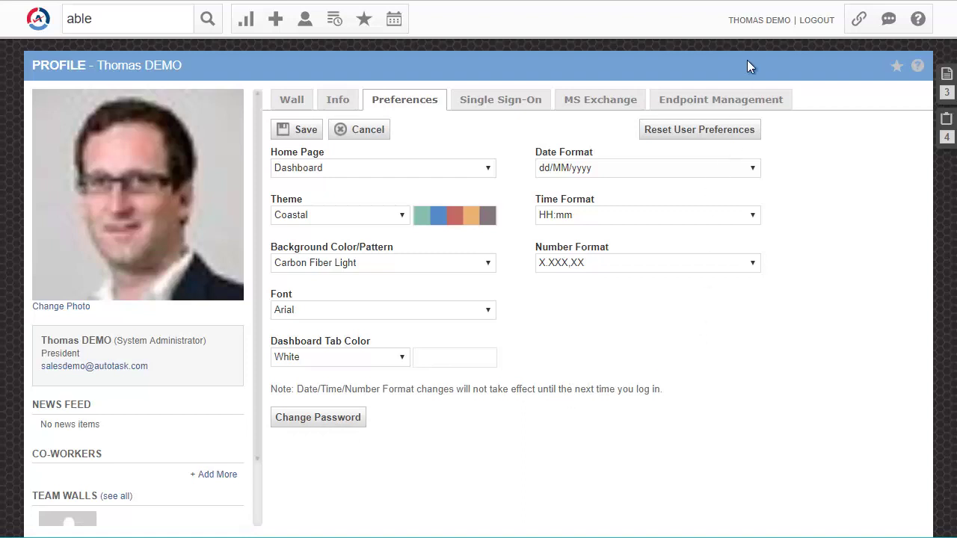
Step: Look over the available LiveLinks, Community and Help resources, and return to the dashboard
mouse_move(858, 14)
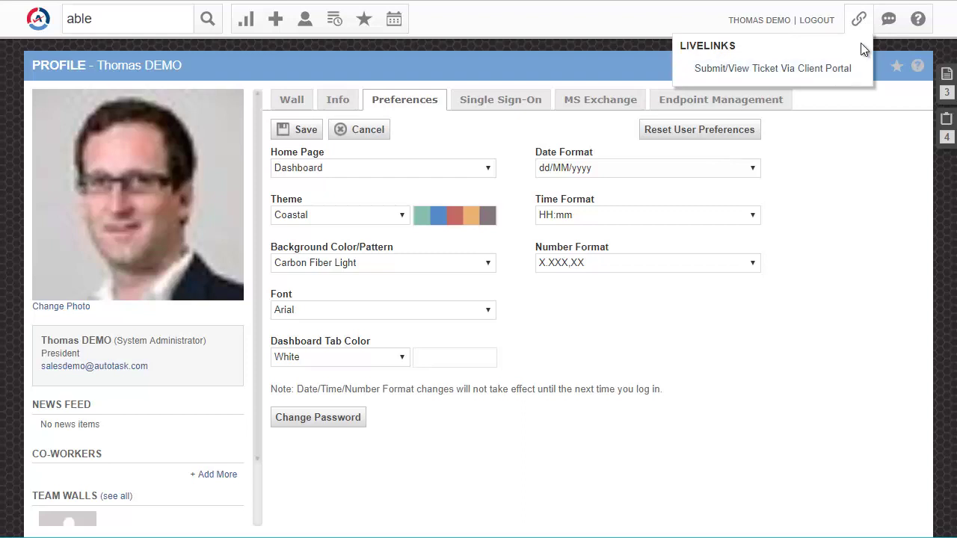
mouse_move(890, 21)
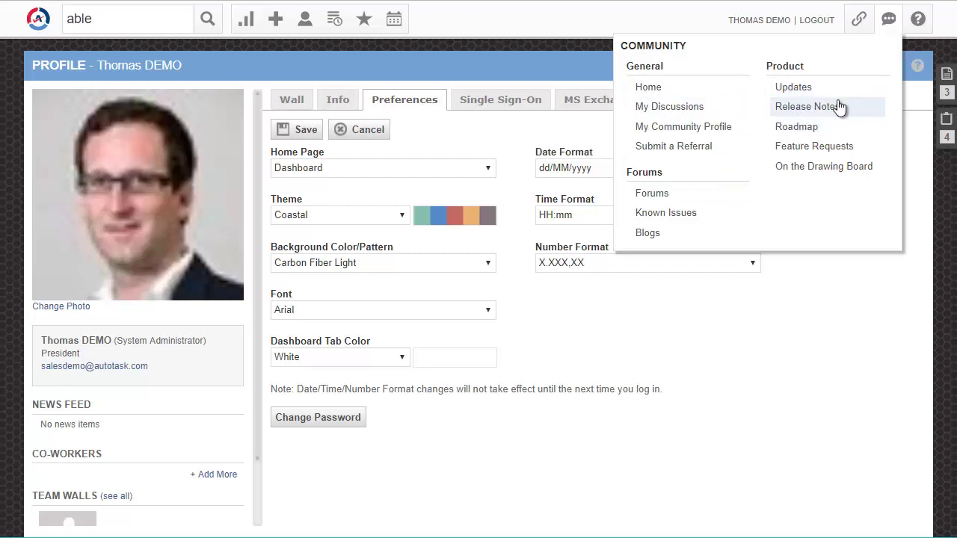
click(916, 20)
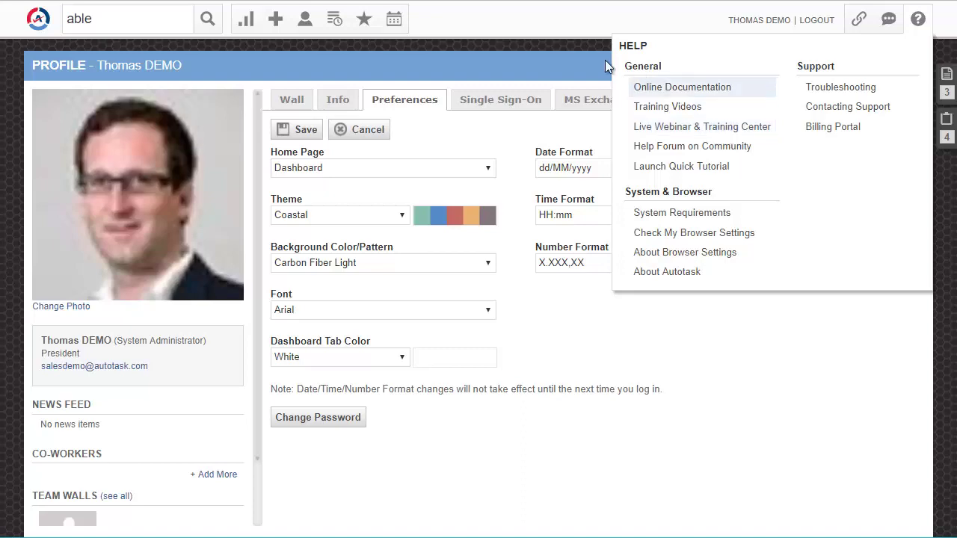
click(246, 20)
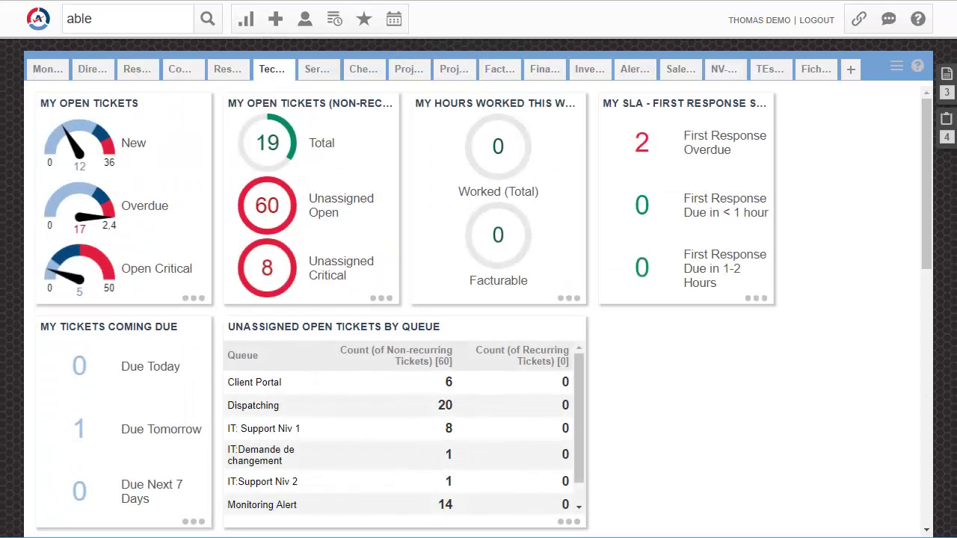